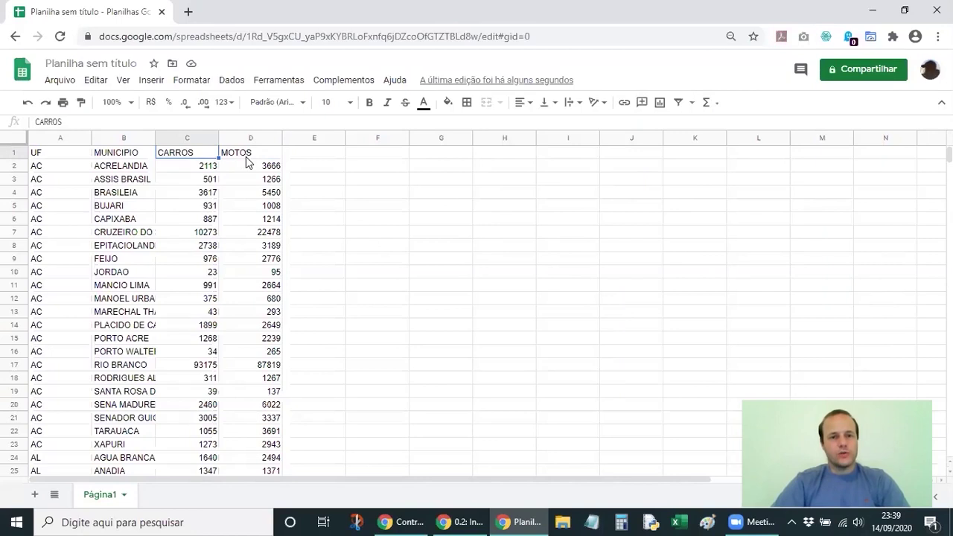
# - Sort columns A to D by CARROS in Z → A order, treating the first row as a header row
pyautogui.click(246, 155)
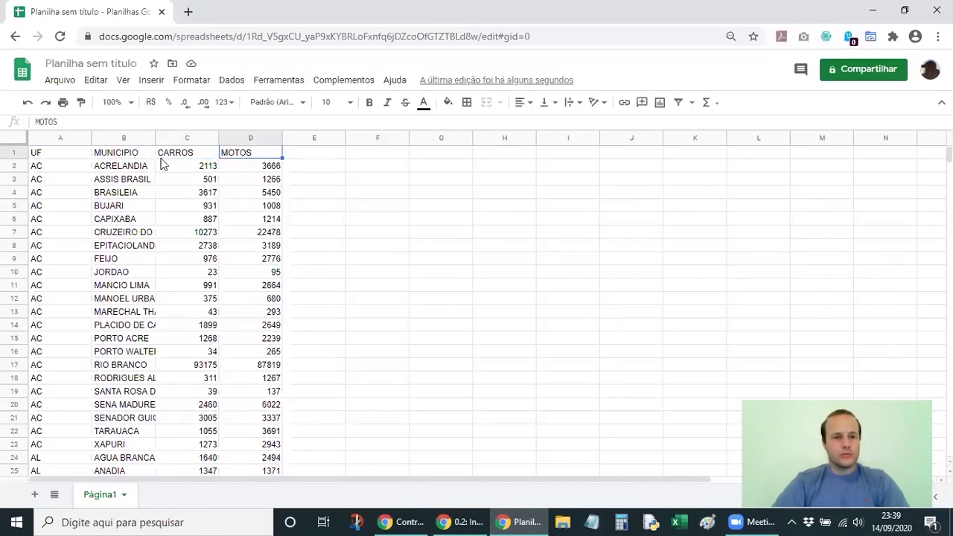
pyautogui.click(74, 158)
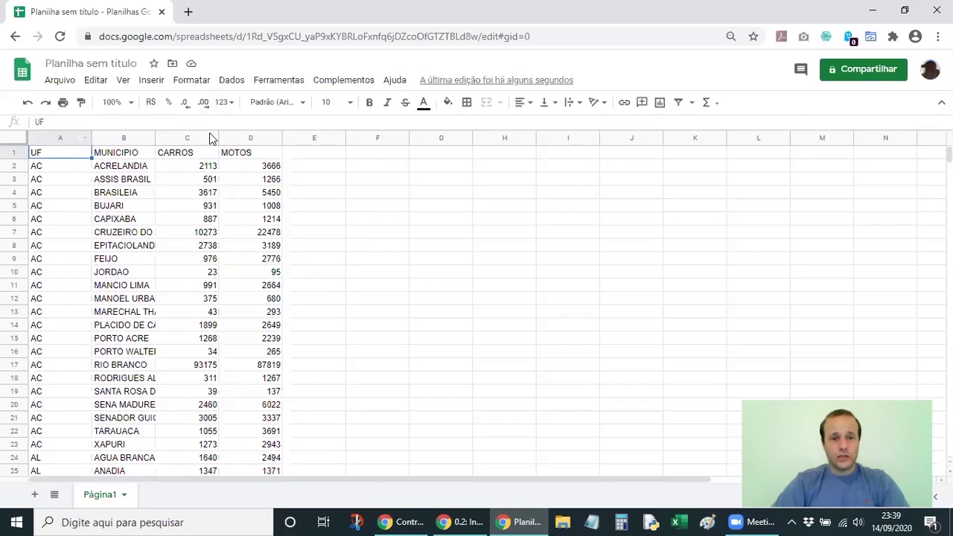
pyautogui.keyDown('shift'); pyautogui.click(243, 133); pyautogui.keyUp('shift')
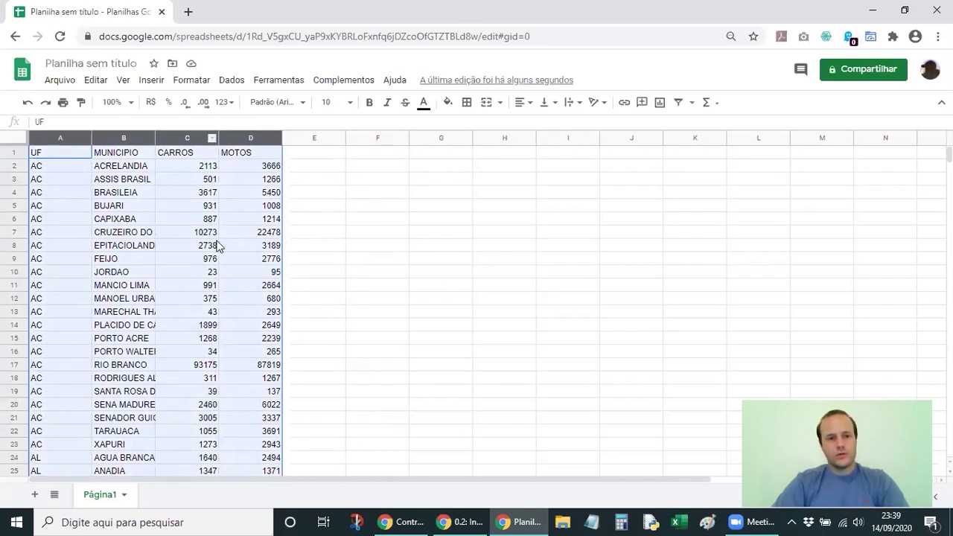
pyautogui.click(231, 83)
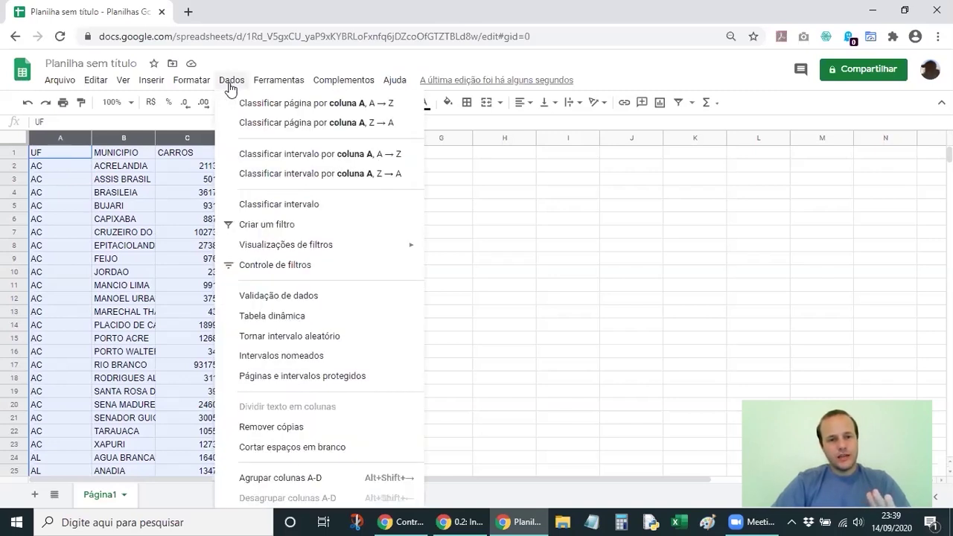
pyautogui.click(267, 209)
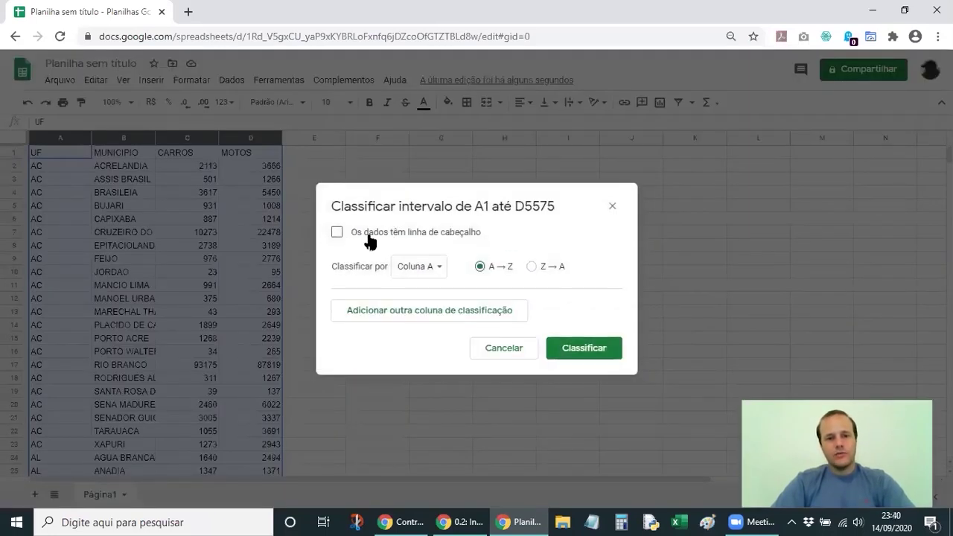
pyautogui.click(338, 233)
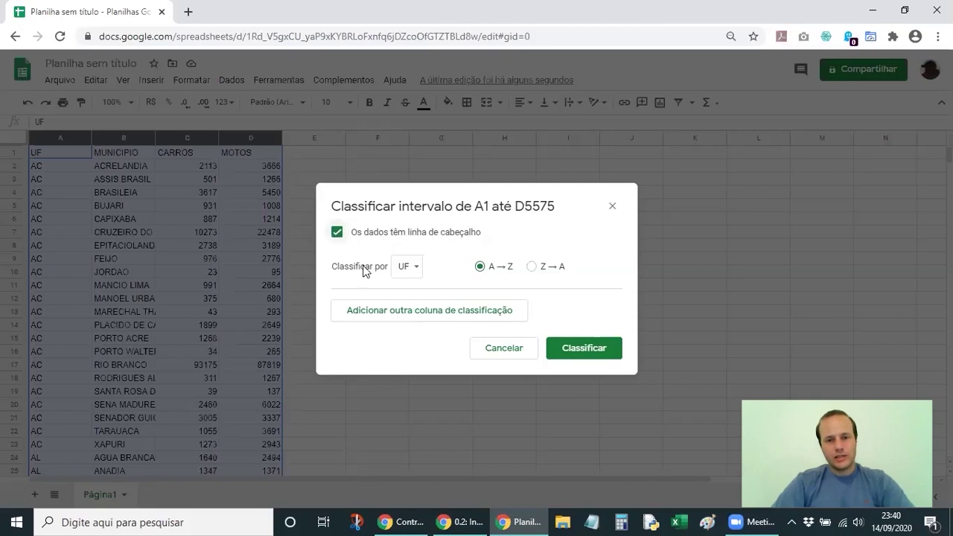
pyautogui.click(414, 268)
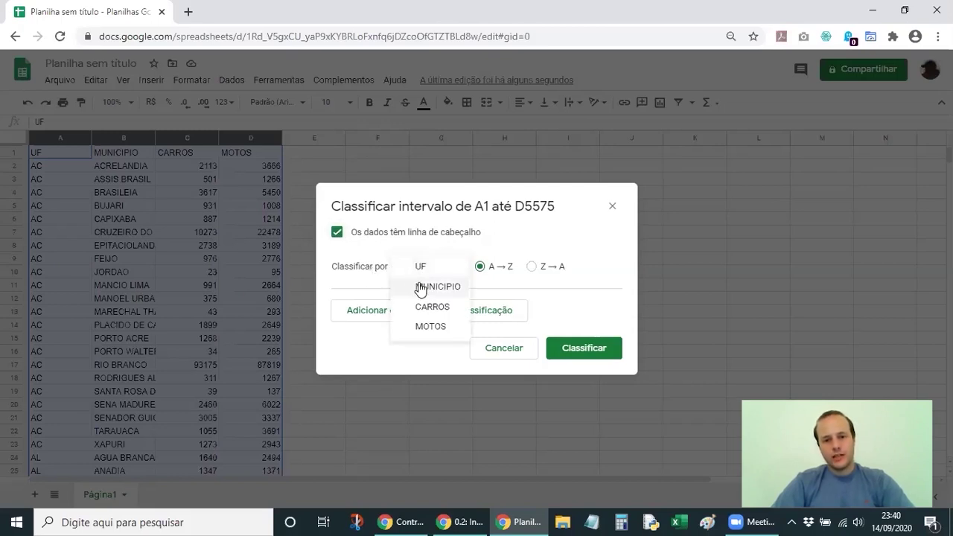
pyautogui.click(427, 308)
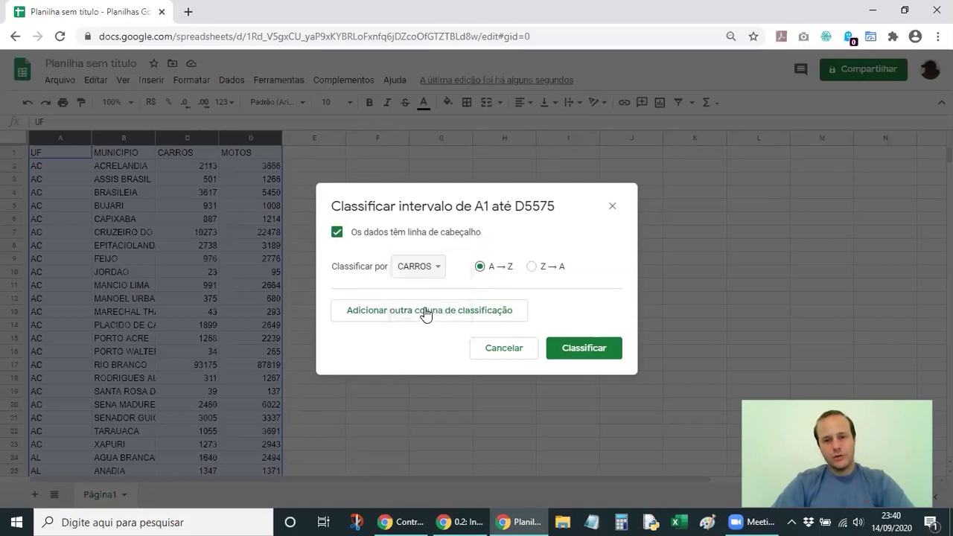
pyautogui.click(531, 268)
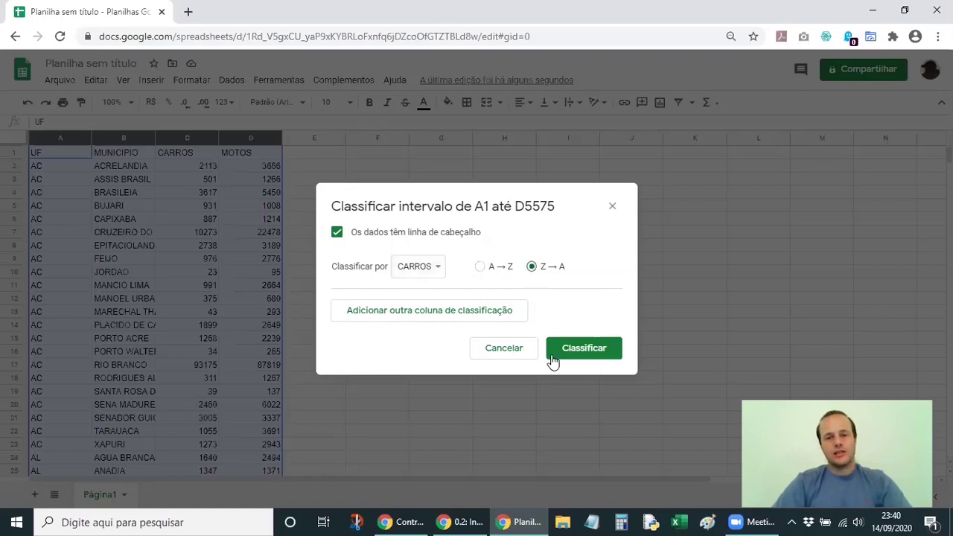
pyautogui.click(577, 360)
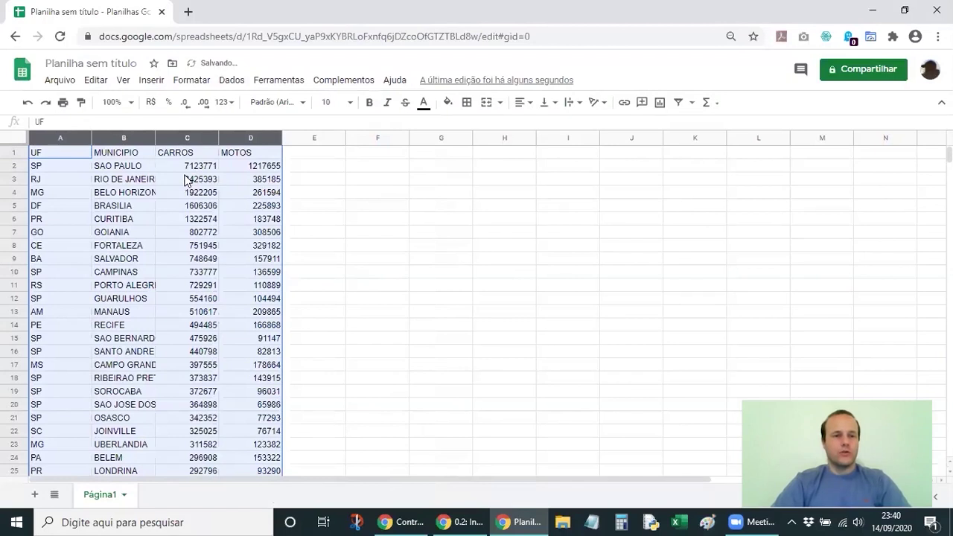
# - Compare the CARROS and MOTOS figures of the sorted municipalities, including São Paulo, São Bernardo do Campo and Recife
pyautogui.click(185, 170)
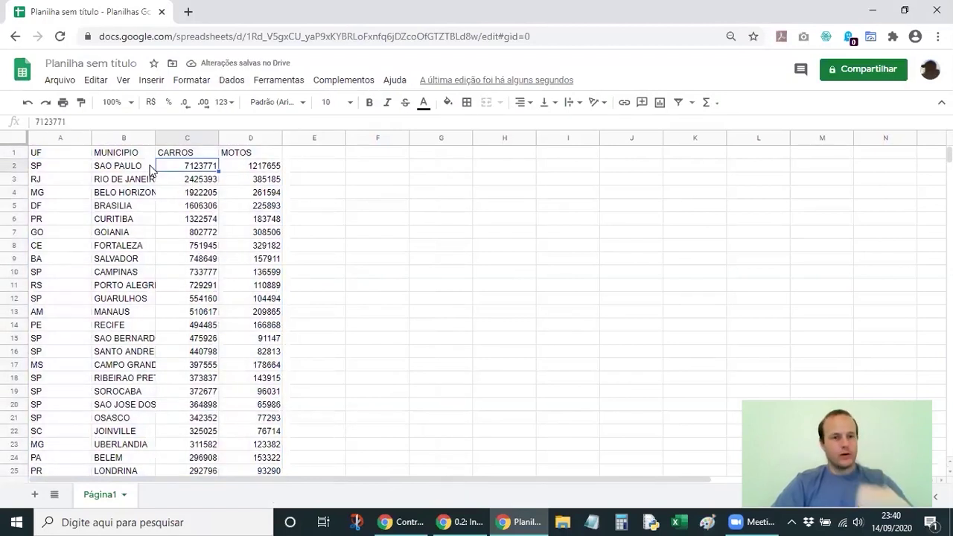
pyautogui.click(149, 166)
pyautogui.click(272, 170)
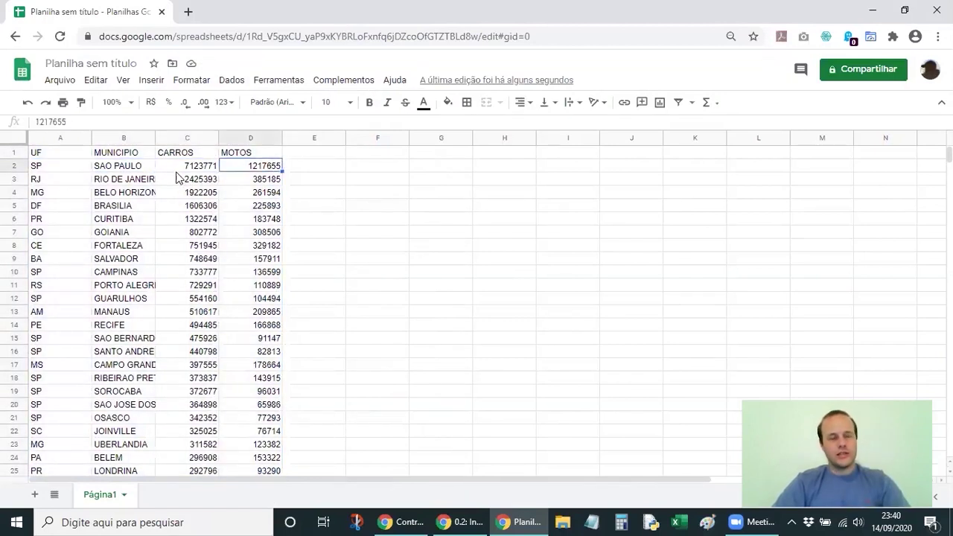
pyautogui.click(201, 171)
pyautogui.click(200, 182)
pyautogui.click(260, 170)
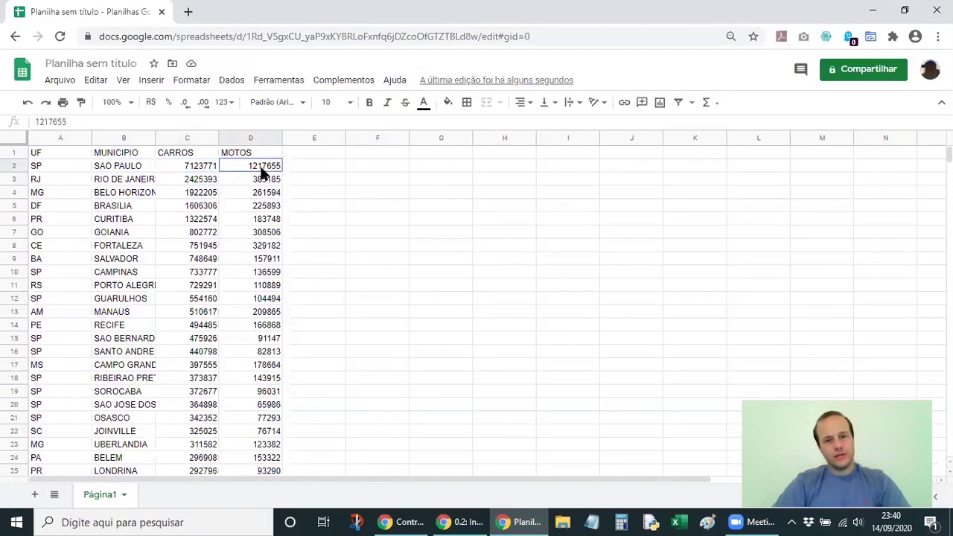
pyautogui.click(195, 170)
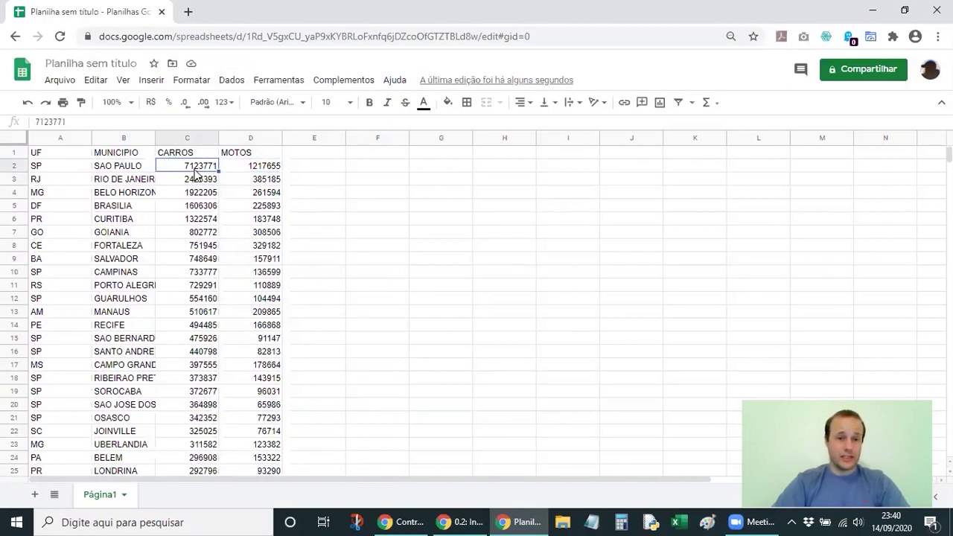
pyautogui.click(254, 179)
pyautogui.click(256, 168)
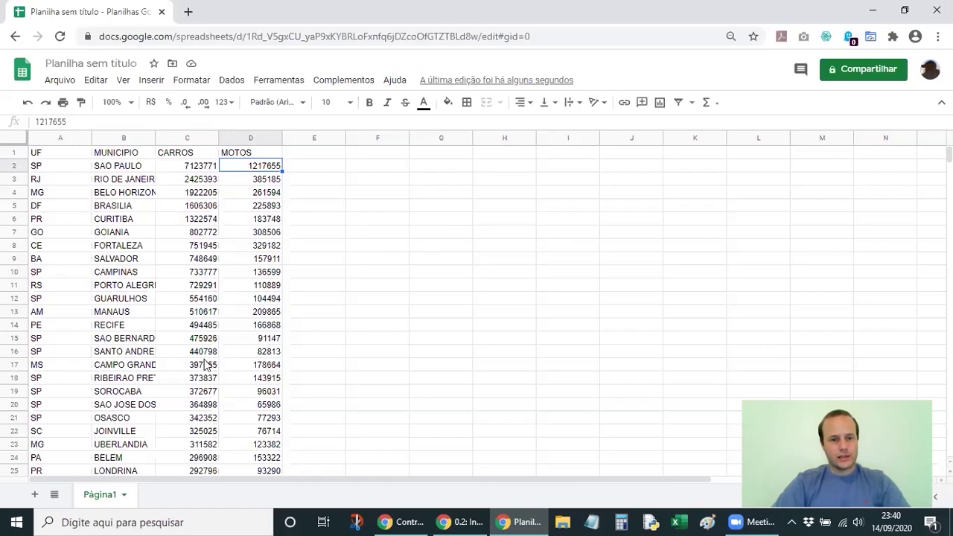
pyautogui.click(151, 342)
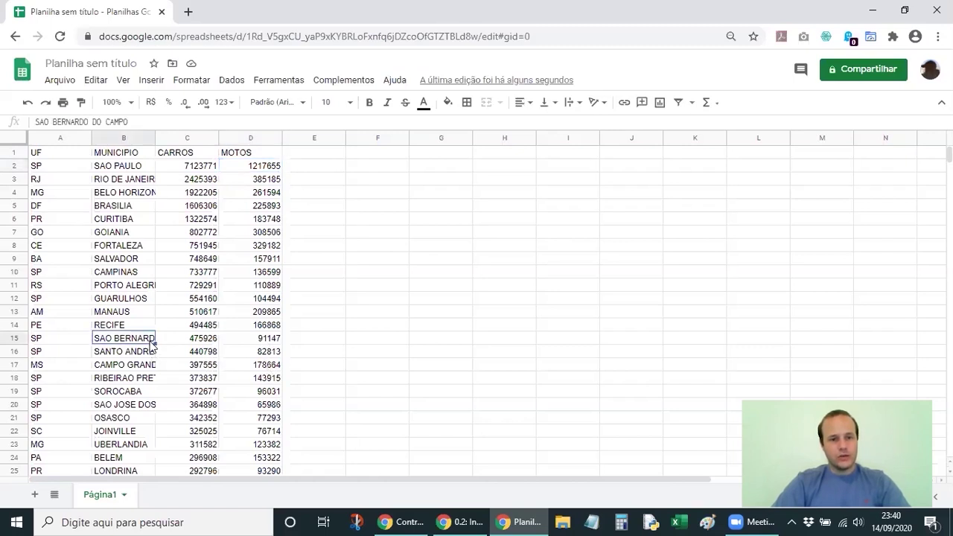
pyautogui.click(266, 341)
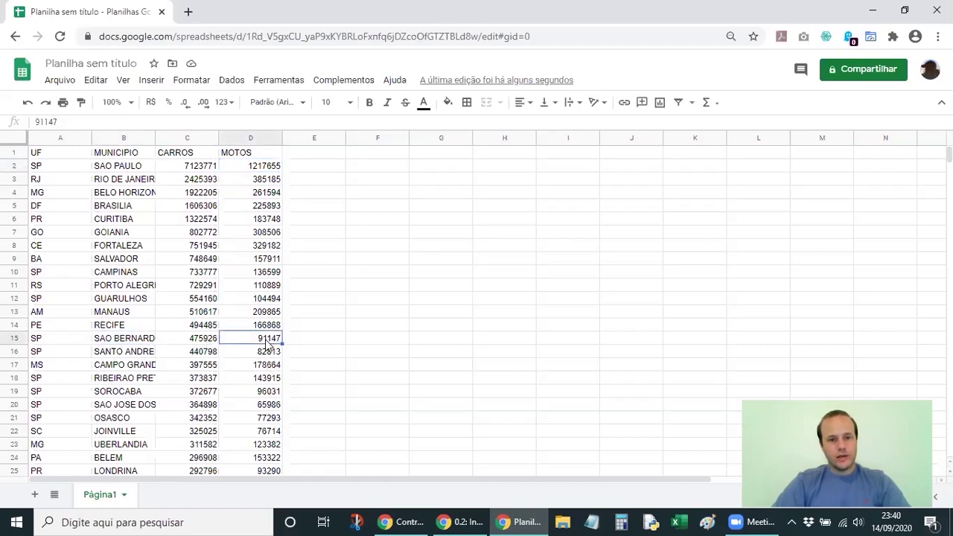
pyautogui.click(266, 326)
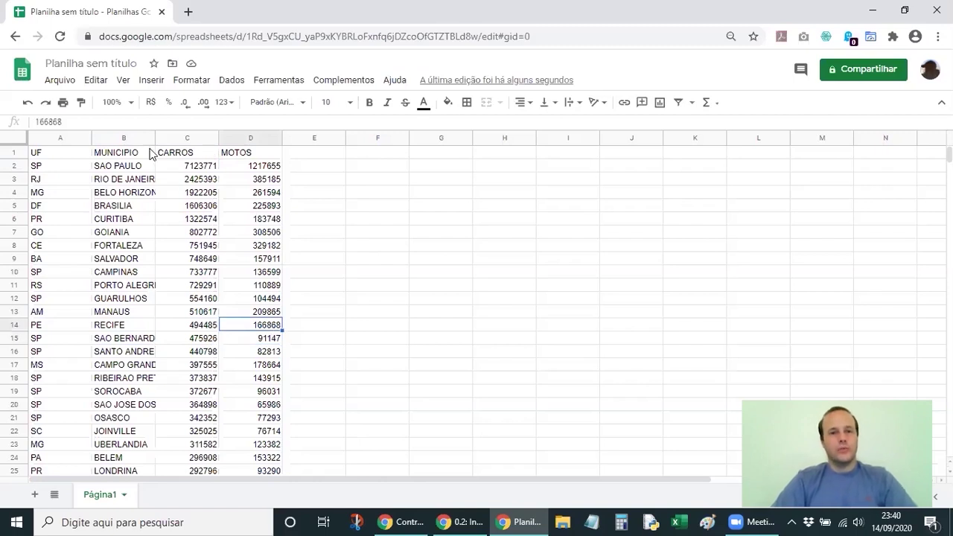
pyautogui.click(243, 153)
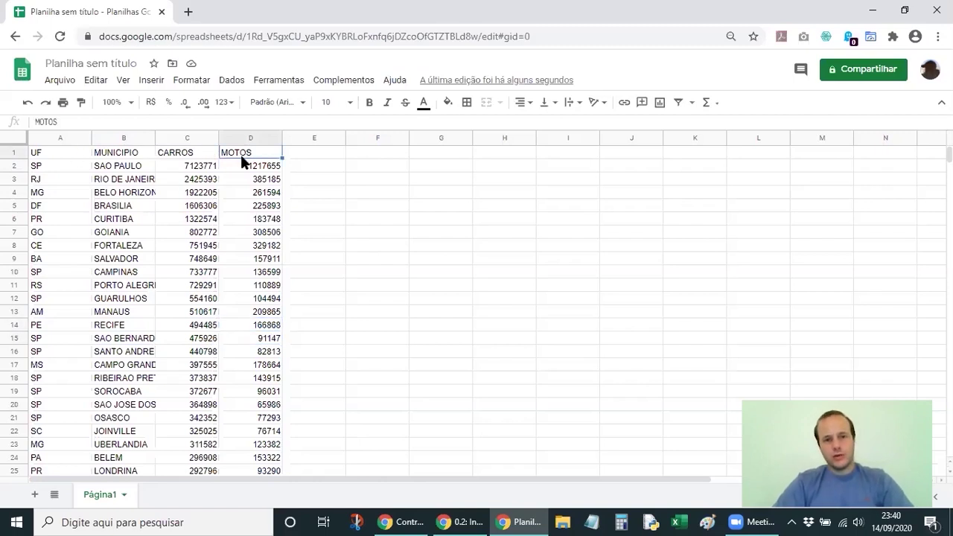
# - Create a filter on the data table, starting from the UF header cell
pyautogui.click(62, 157)
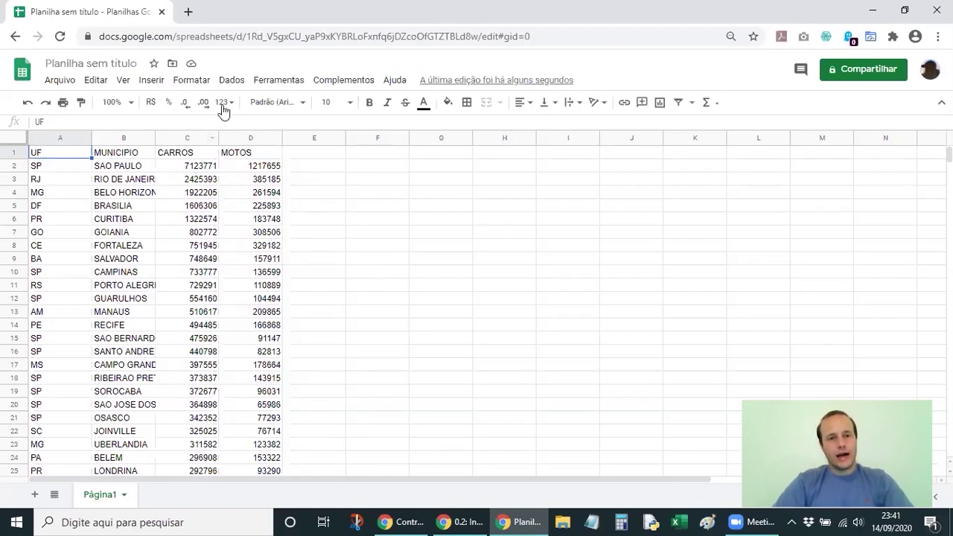
pyautogui.click(231, 82)
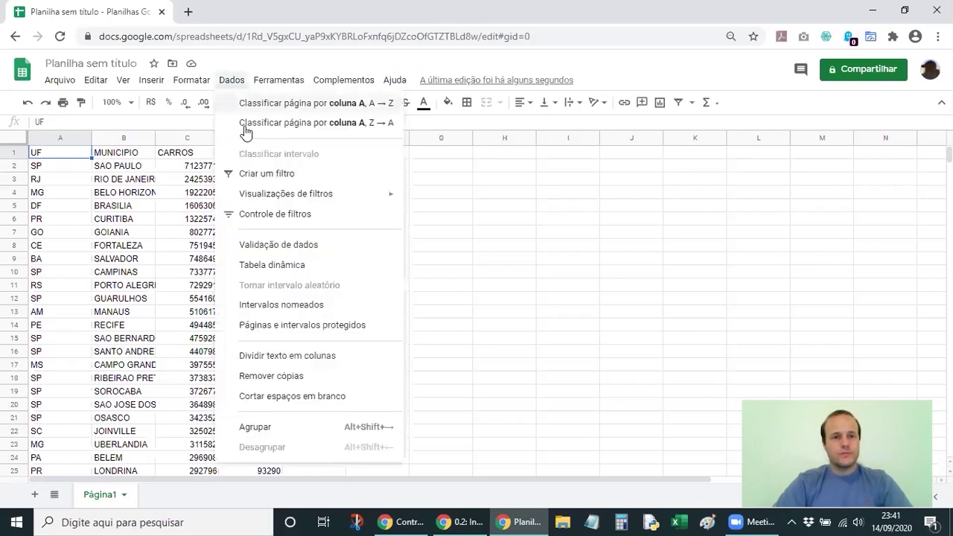
pyautogui.click(256, 176)
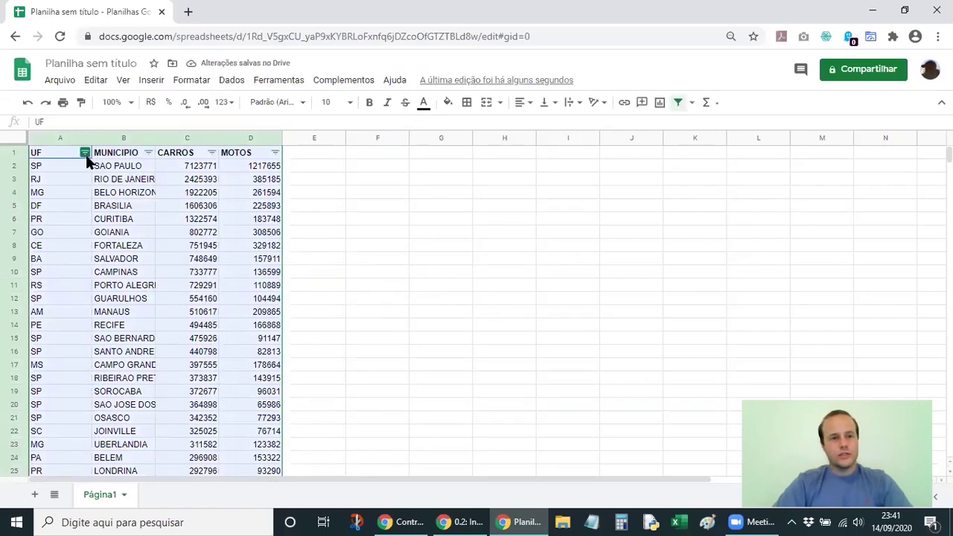
pyautogui.click(189, 183)
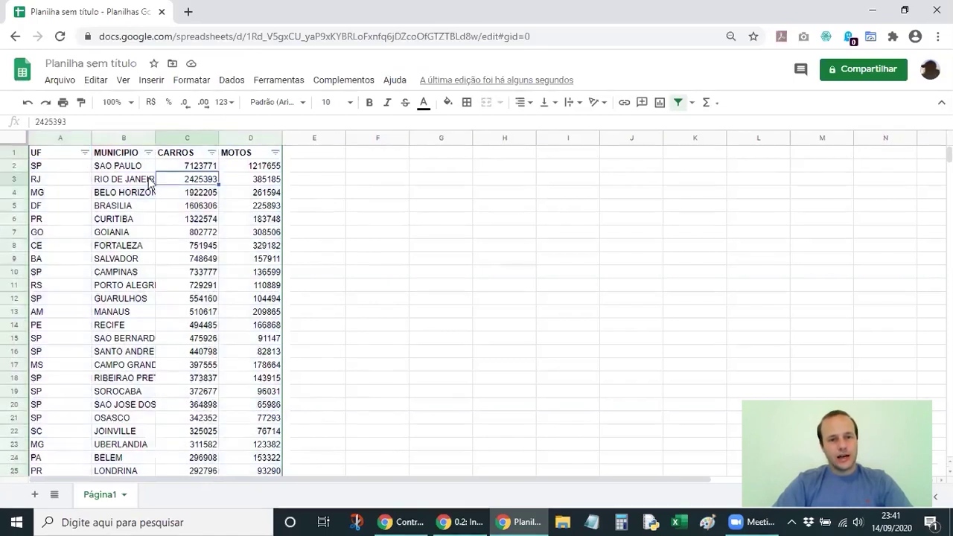
# - Filter the UF column by values so that only the state TO is shown
pyautogui.click(86, 153)
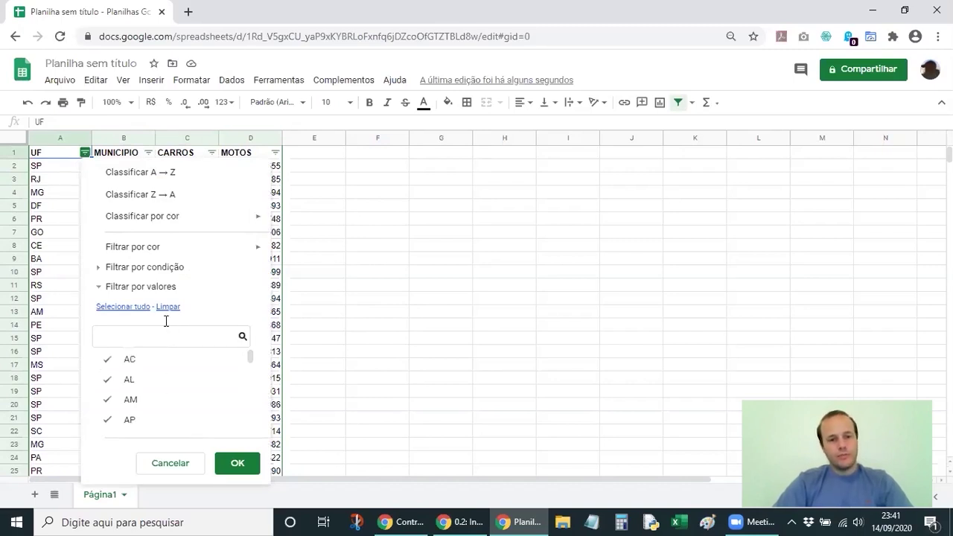
pyautogui.scroll(-5, 130, 391)
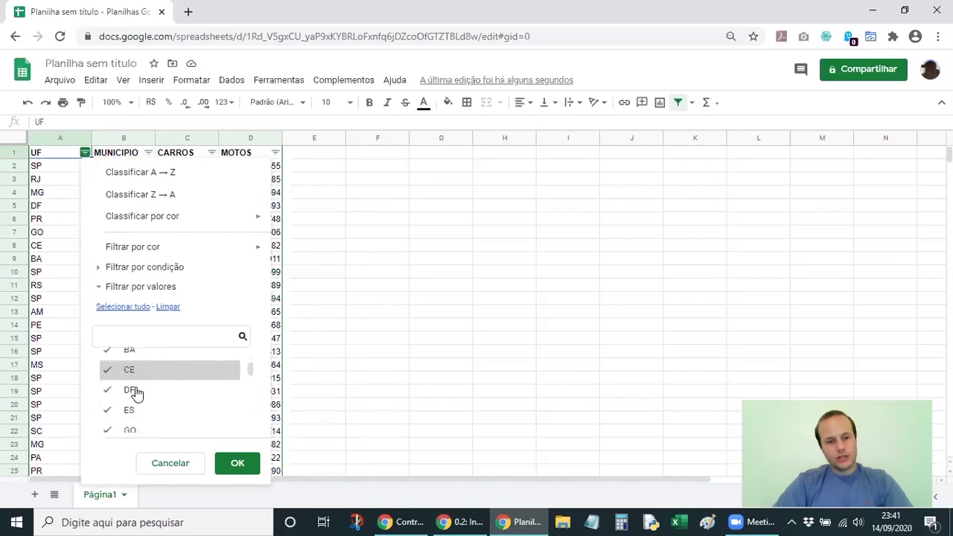
pyautogui.scroll(-2, 131, 391)
pyautogui.scroll(8, 134, 380)
pyautogui.click(168, 316)
pyautogui.scroll(-7, 151, 405)
pyautogui.scroll(-4, 153, 404)
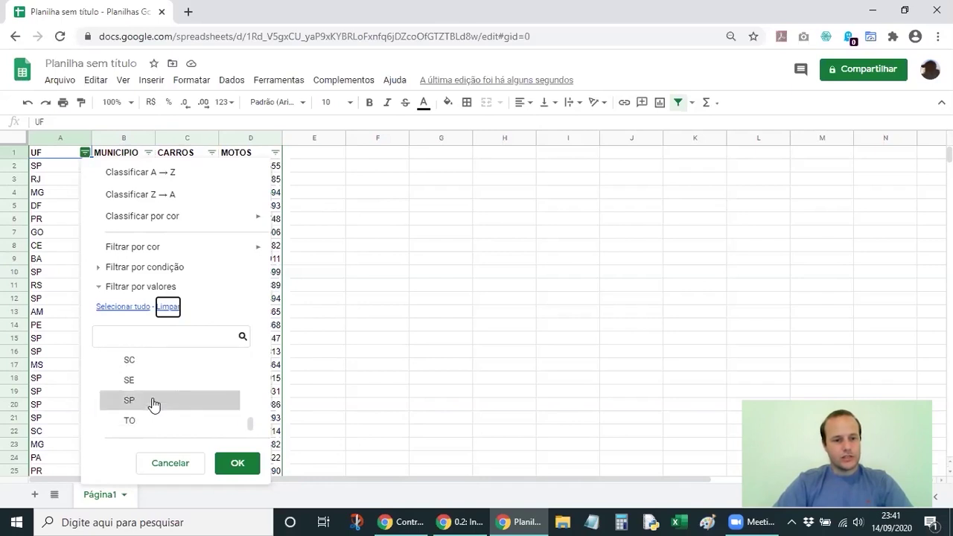
pyautogui.click(149, 421)
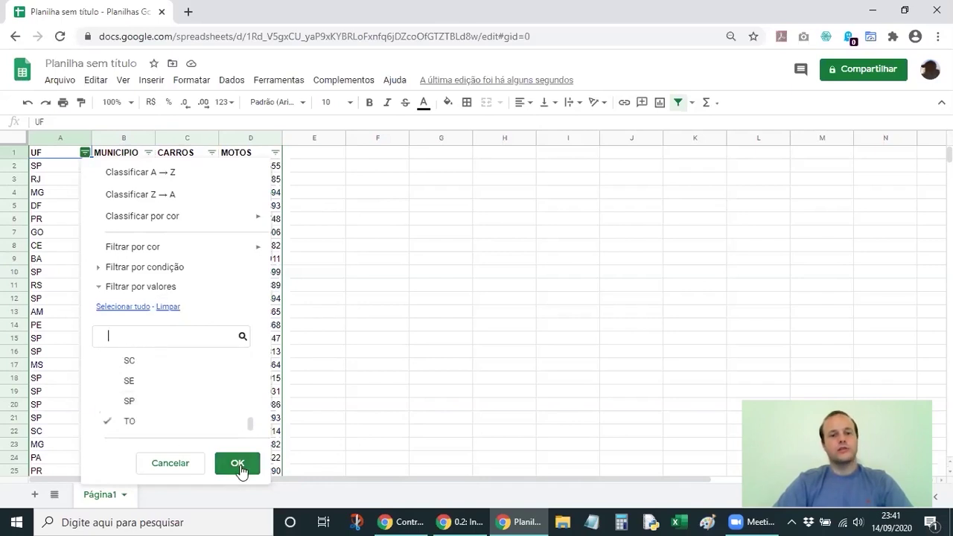
pyautogui.click(238, 464)
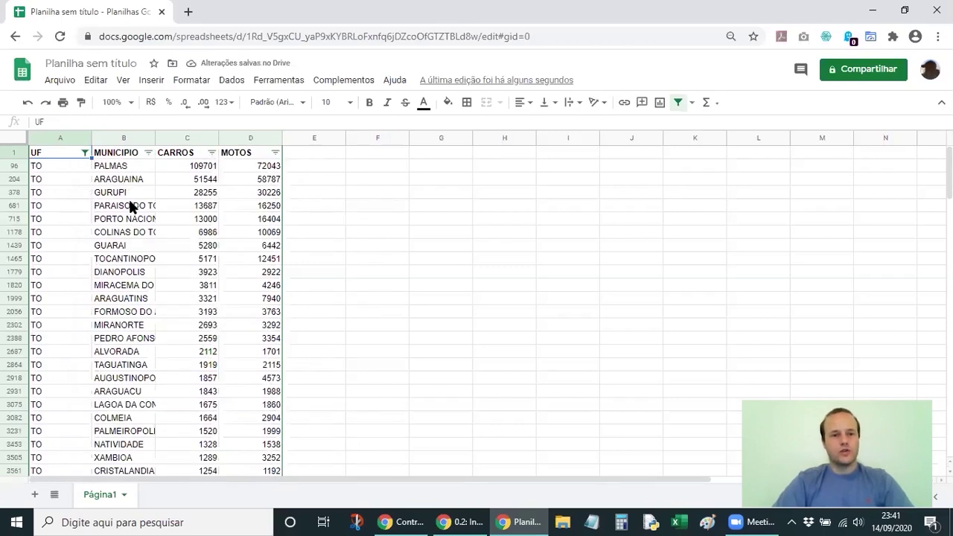
# - Look through the filtered TO municipalities and reselect all values in the UF column filter
pyautogui.scroll(-5, 142, 268)
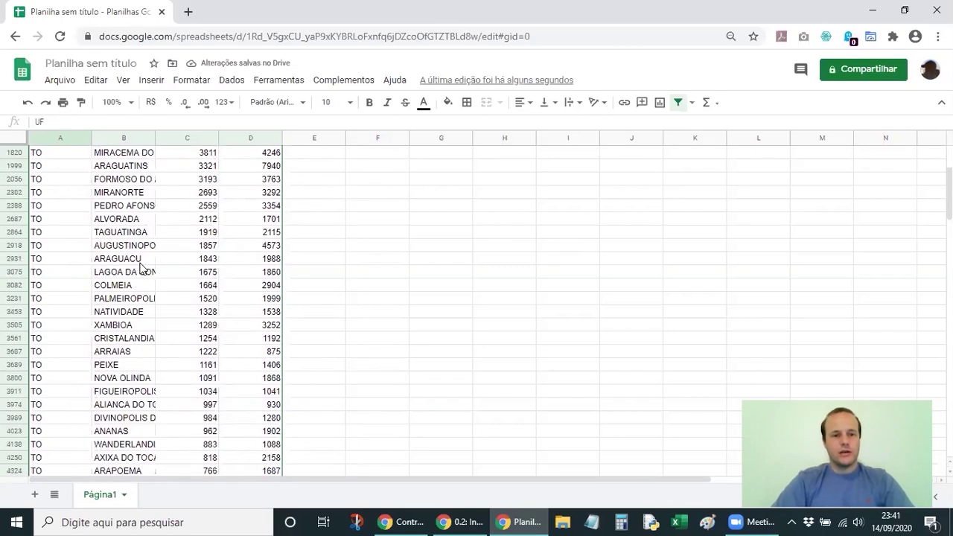
pyautogui.scroll(-3, 142, 268)
pyautogui.scroll(9, 143, 261)
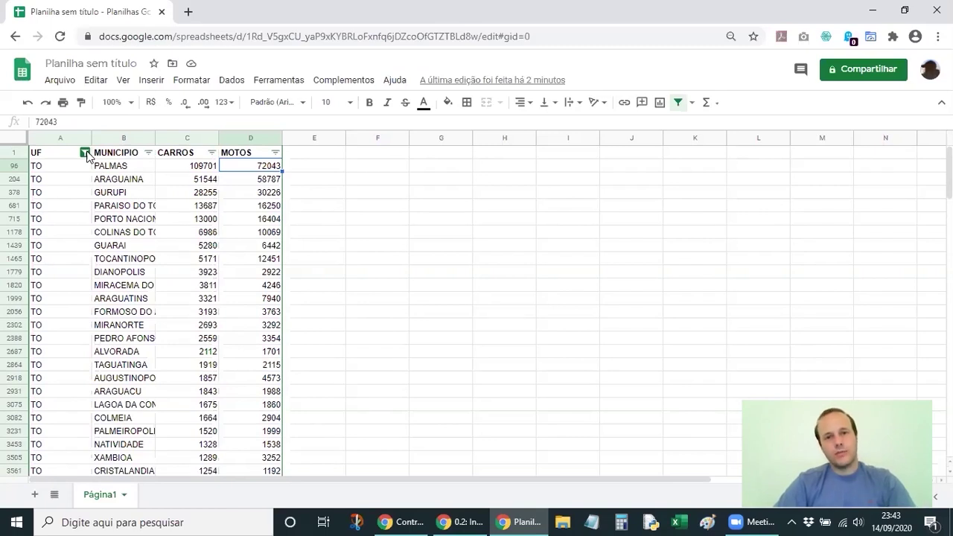
pyautogui.click(86, 152)
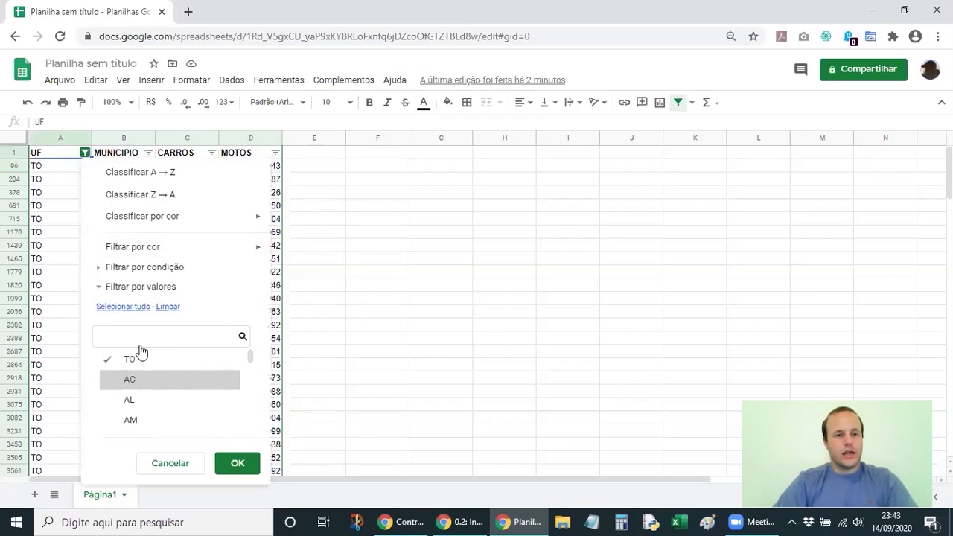
pyautogui.click(137, 312)
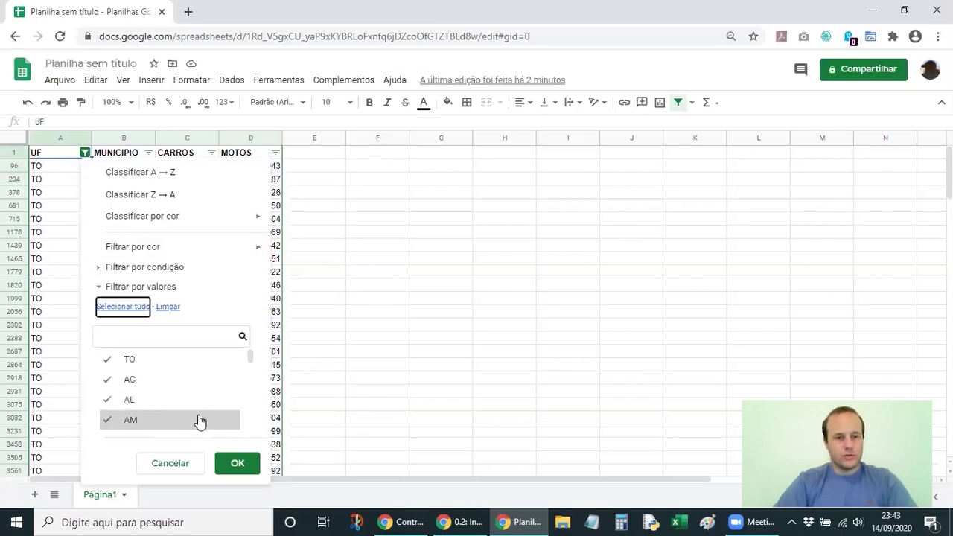
pyautogui.click(239, 463)
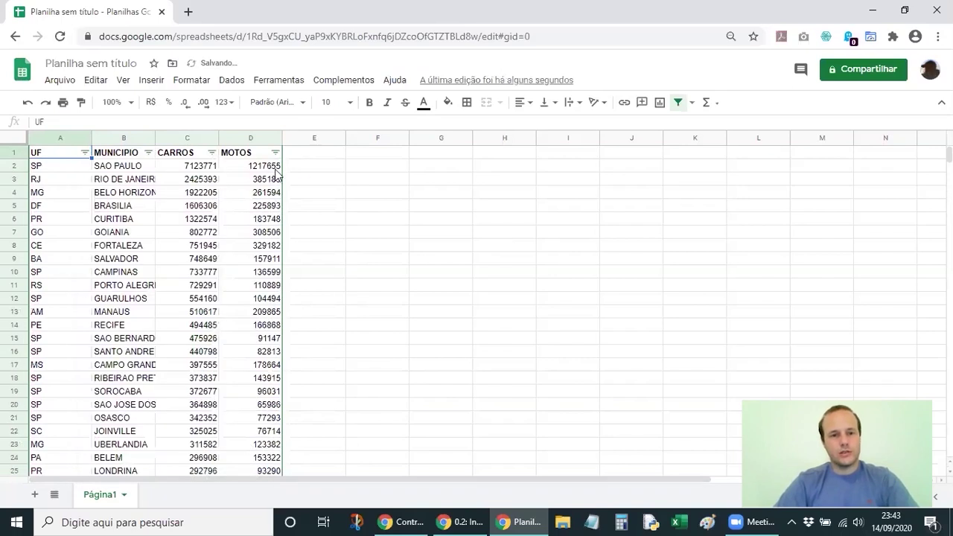
# - Turn off the table's filter and add the header PORC. MOTOS in cell E1
pyautogui.click(312, 155)
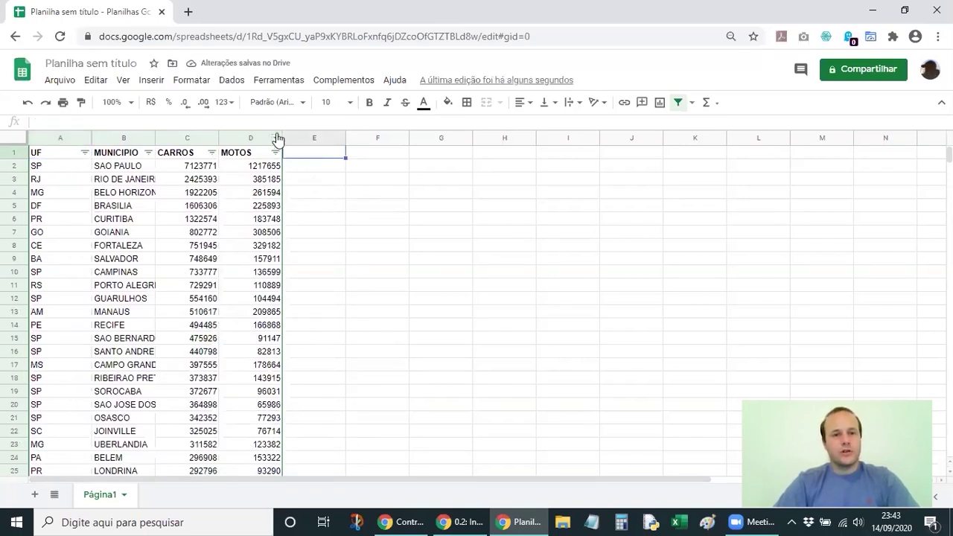
pyautogui.click(233, 80)
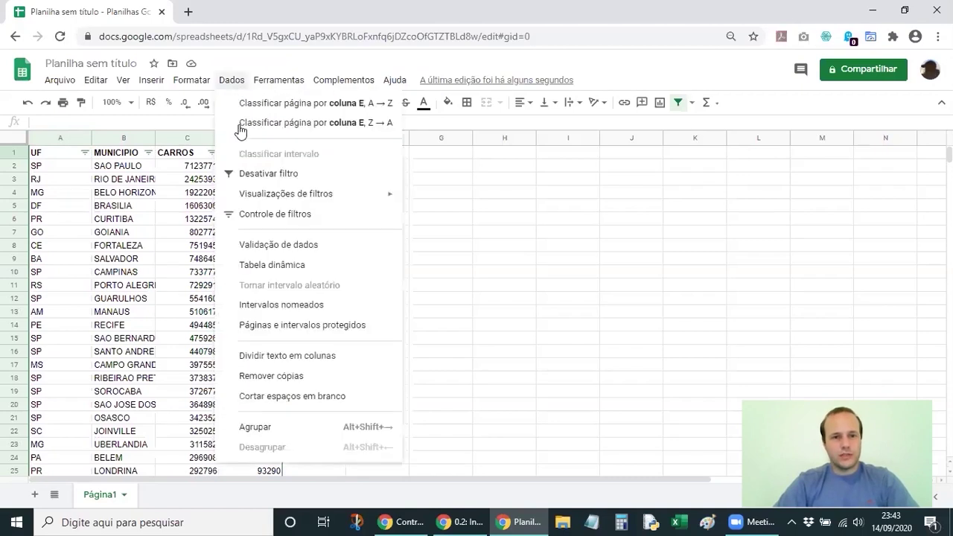
pyautogui.click(256, 177)
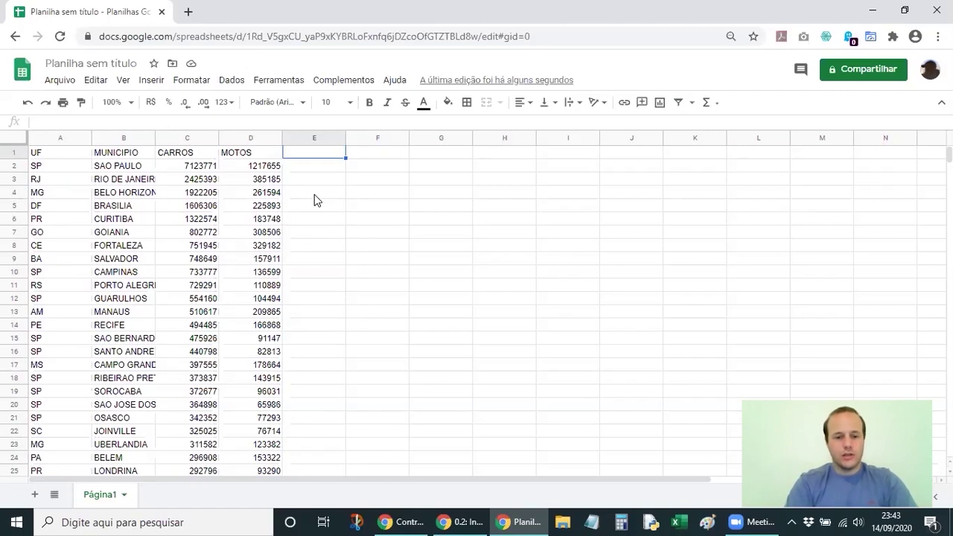
pyautogui.write('PORC. MOTOS')
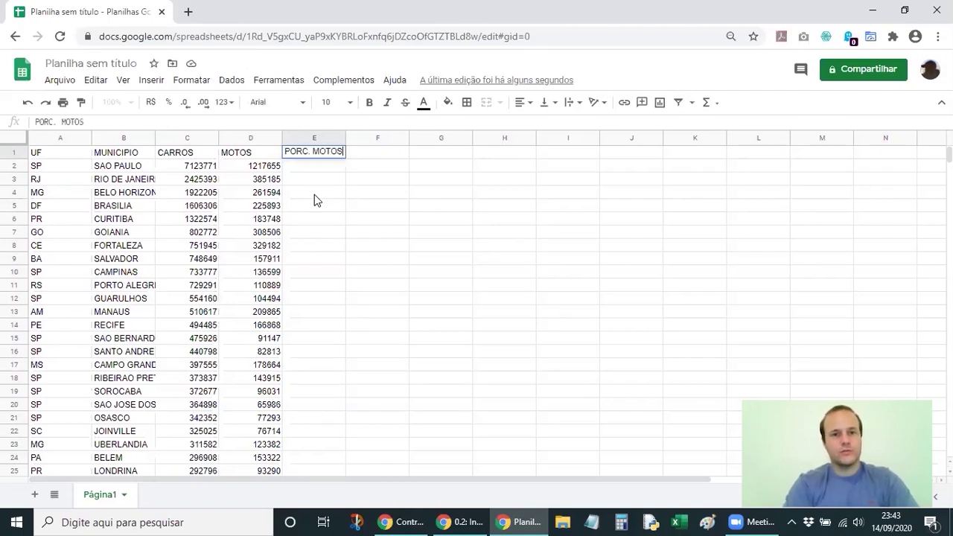
pyautogui.press('Return')
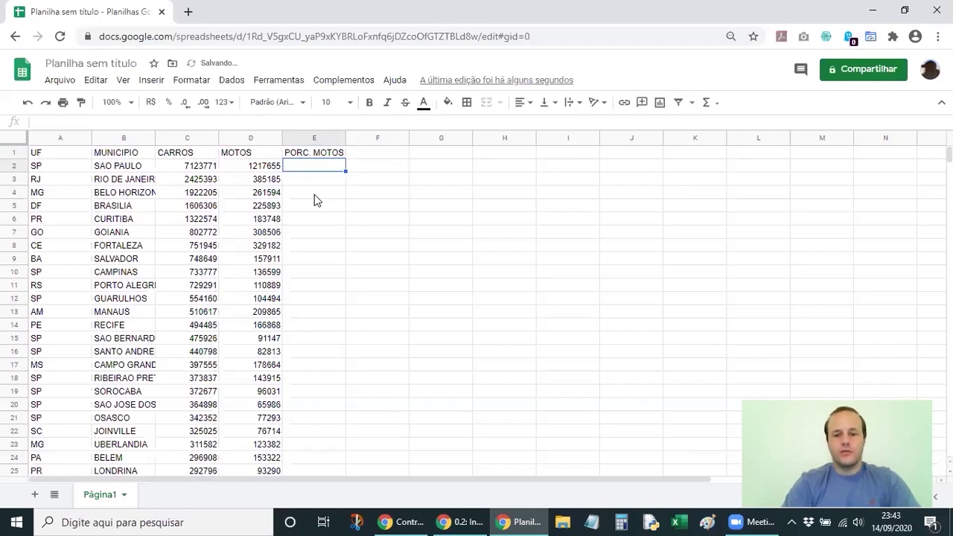
# - Enter the formula =D2/(C2+D2) in cell E2 to calculate the share of motorcycles for São Paulo
pyautogui.write('=')
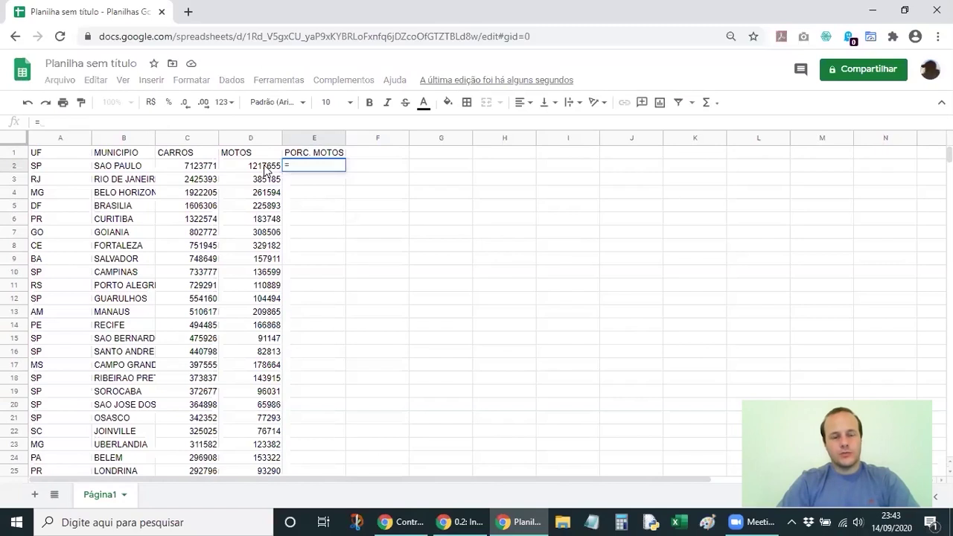
pyautogui.click(264, 170)
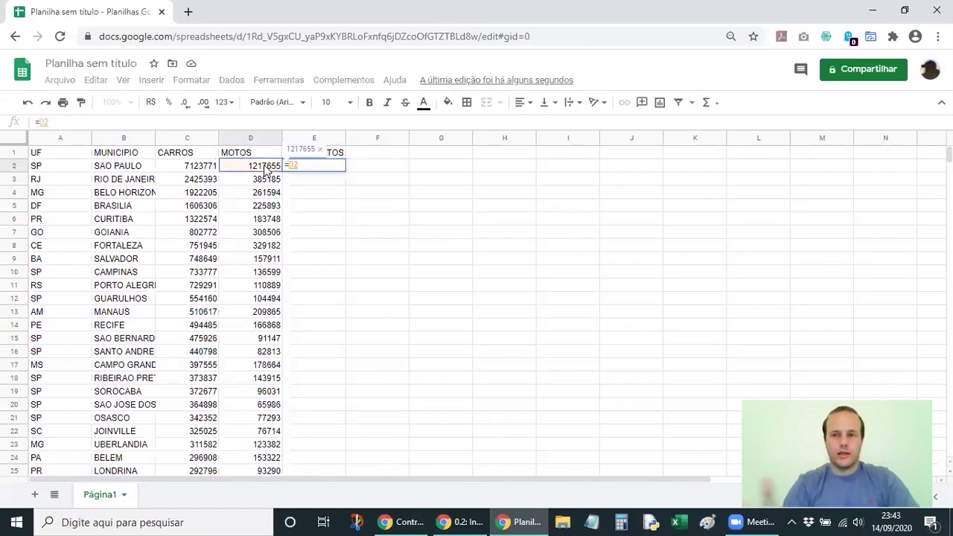
pyautogui.write('/')
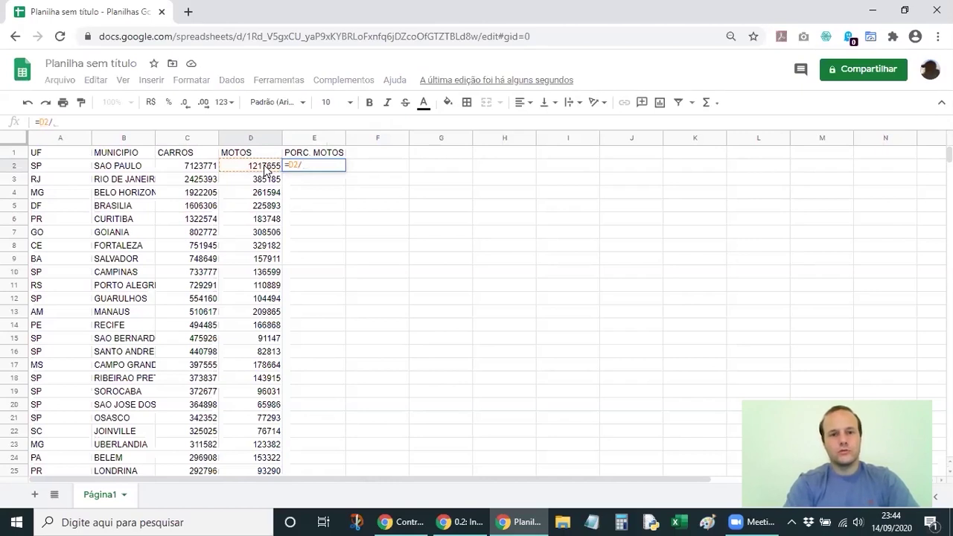
pyautogui.write('(')
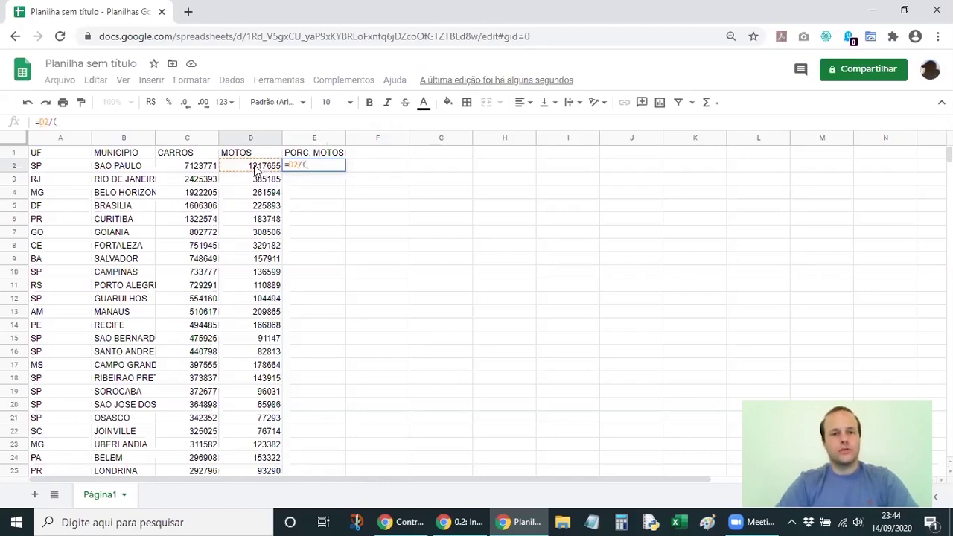
pyautogui.click(194, 167)
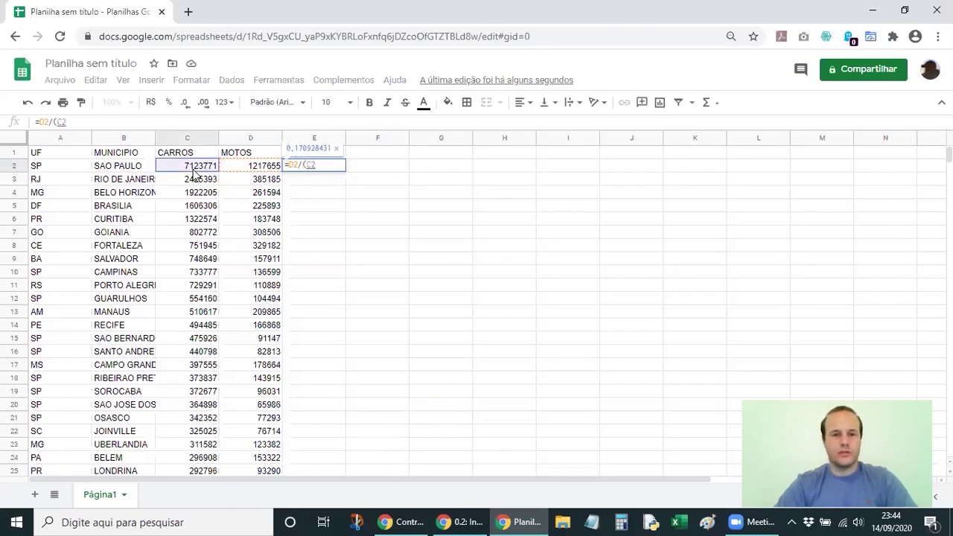
pyautogui.write('+')
pyautogui.write('D2)')
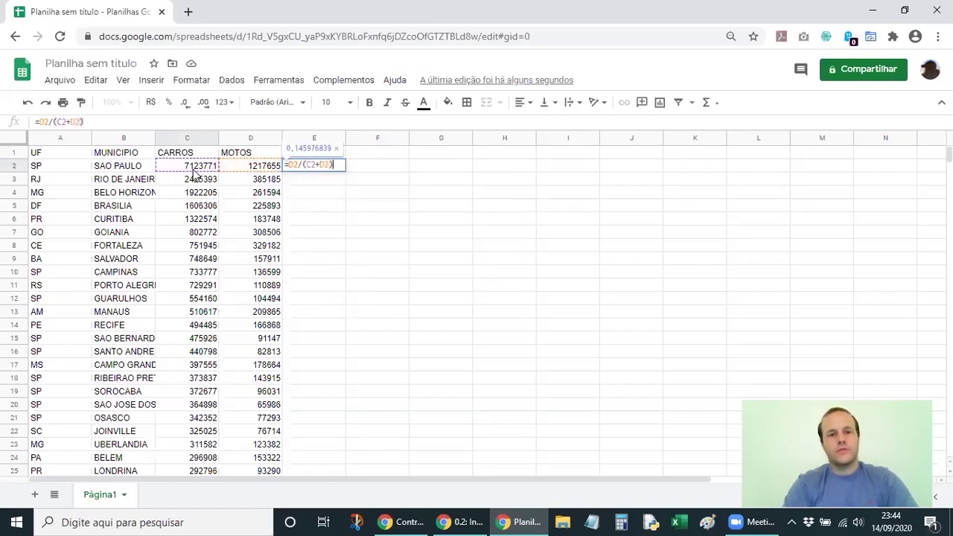
pyautogui.press('Return')
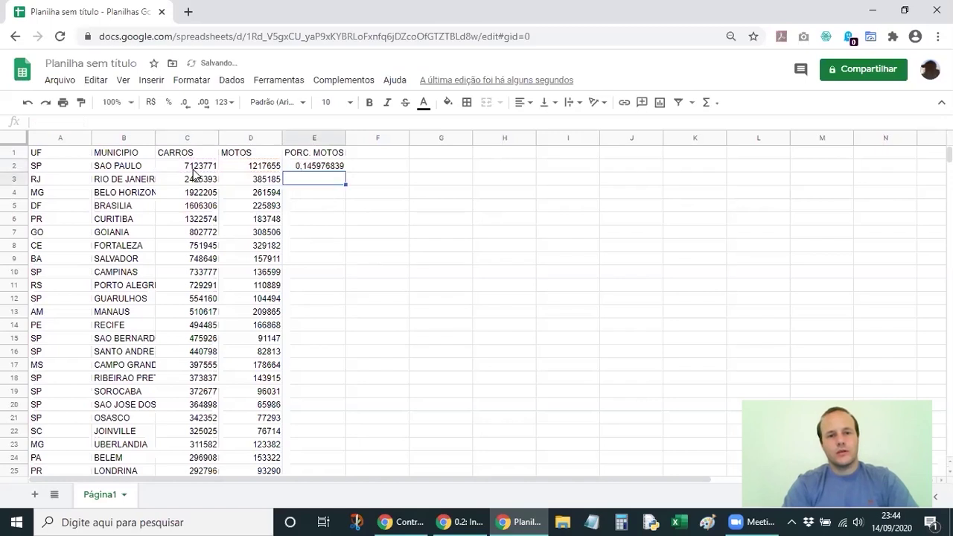
# - Format the calculated share in cell E2 as a percentage
pyautogui.press('Up')
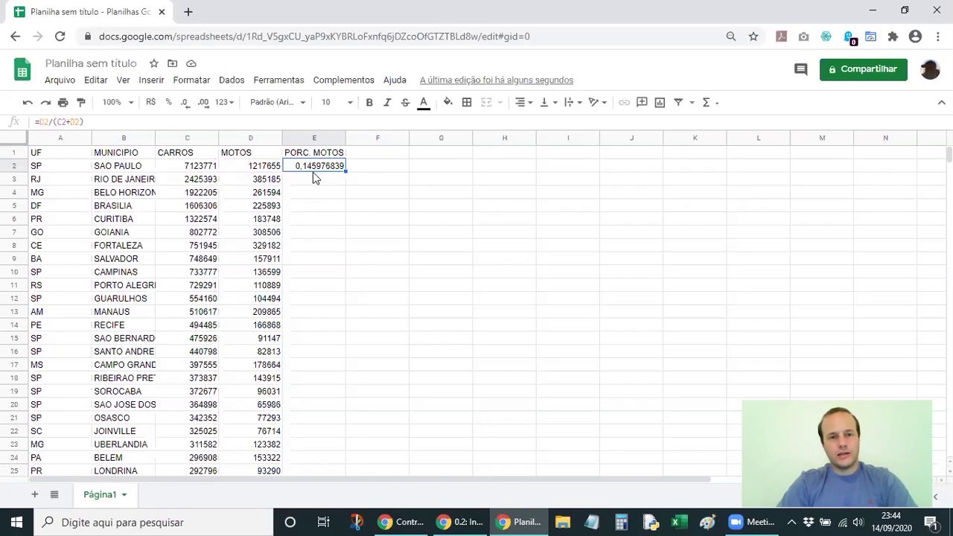
pyautogui.click(192, 82)
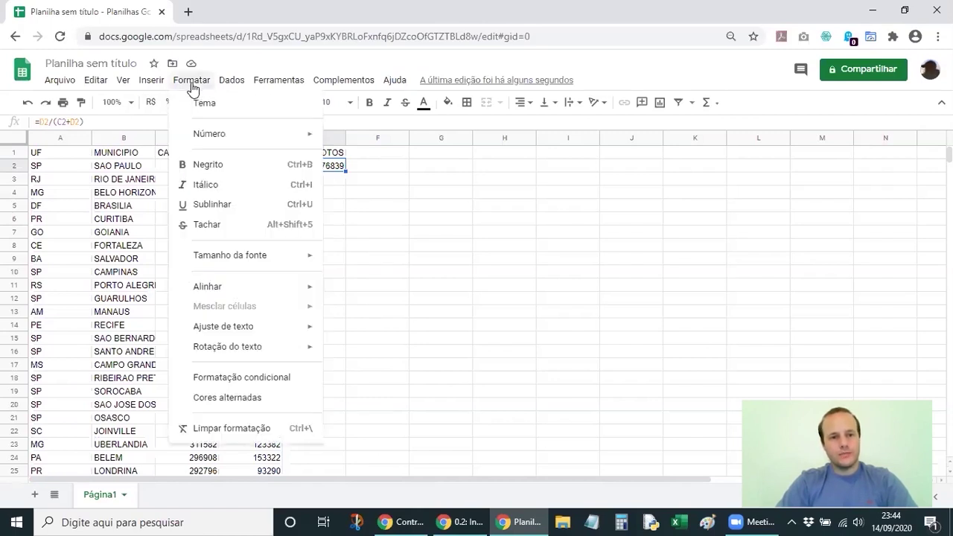
pyautogui.moveTo(223, 141)
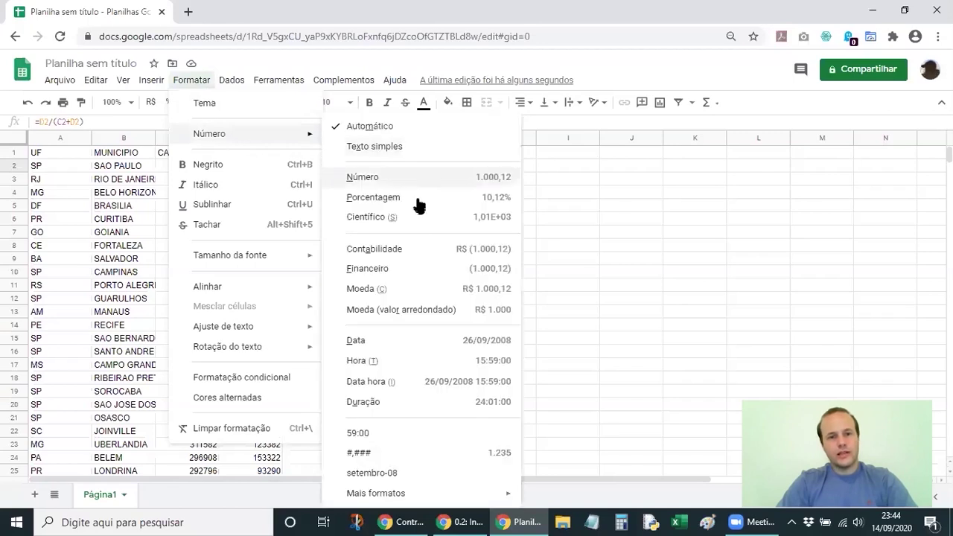
pyautogui.click(184, 83)
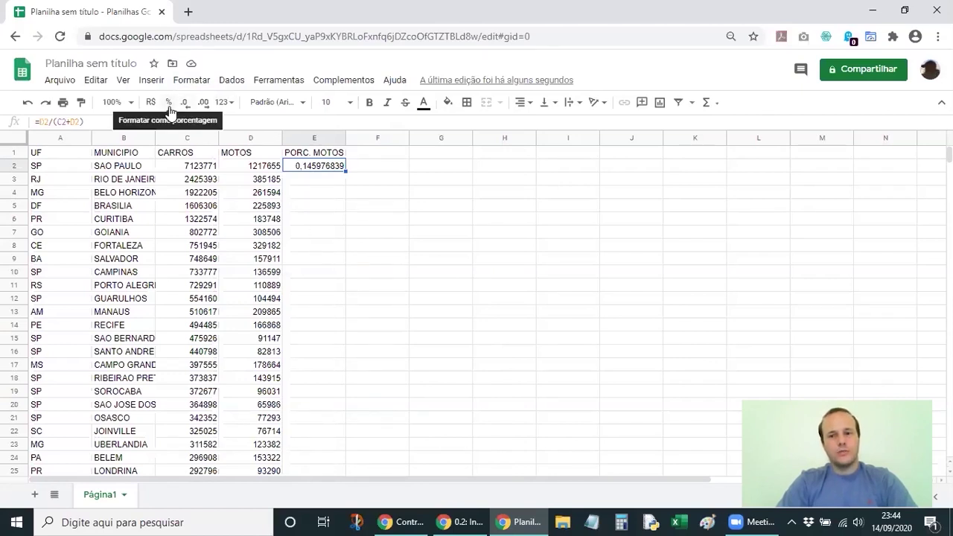
pyautogui.click(169, 105)
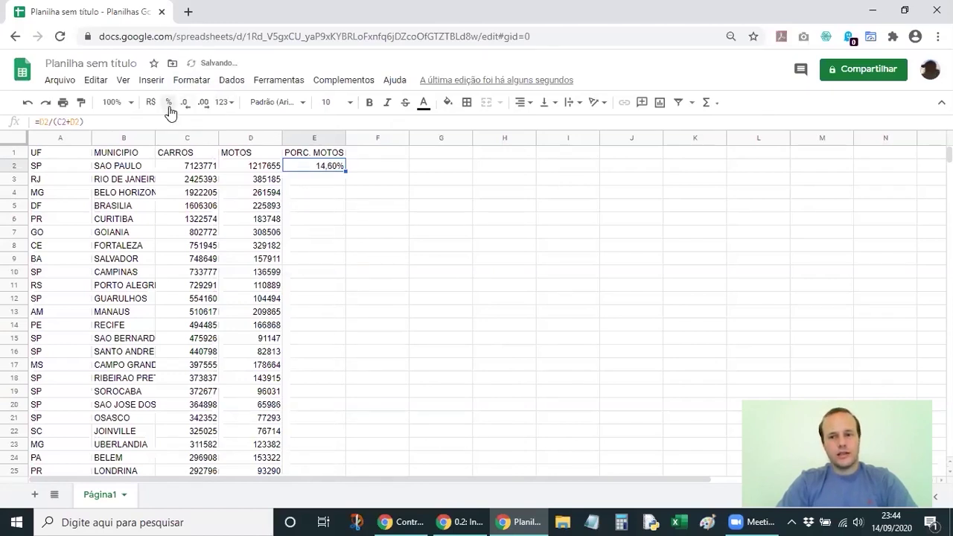
# - Fill the percentage formula from E2 down the PORC. MOTOS column for all municipalities
pyautogui.doubleClick(346, 170)
pyautogui.click(319, 352)
pyautogui.click(311, 171)
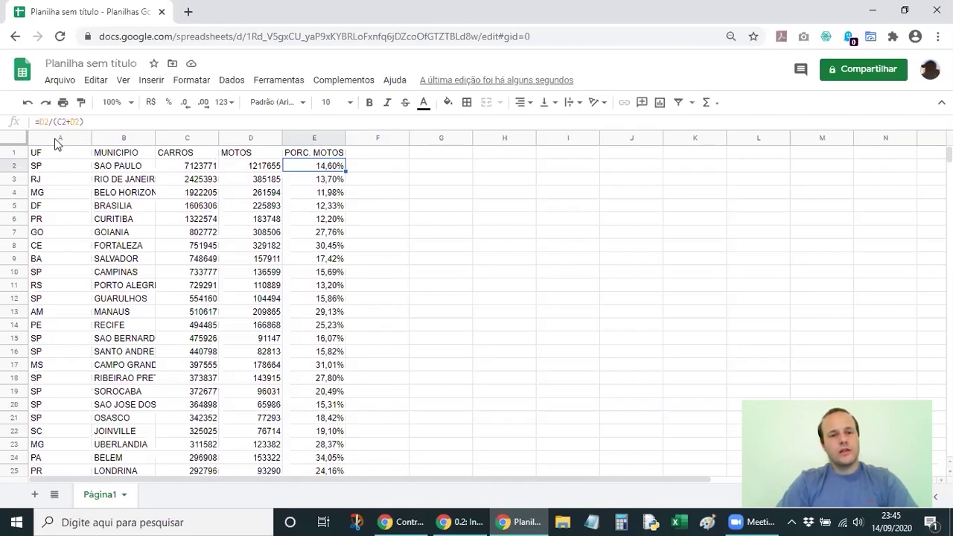
# - Sort columns A to E as a range with a header row by PORC. MOTOS in Z → A order
pyautogui.moveTo(54, 137); pyautogui.dragTo(311, 135)
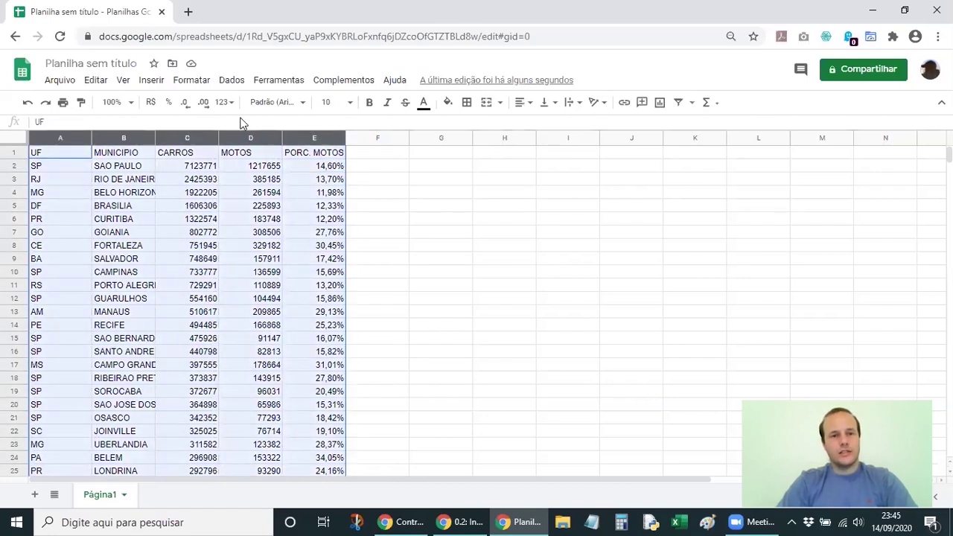
pyautogui.click(230, 81)
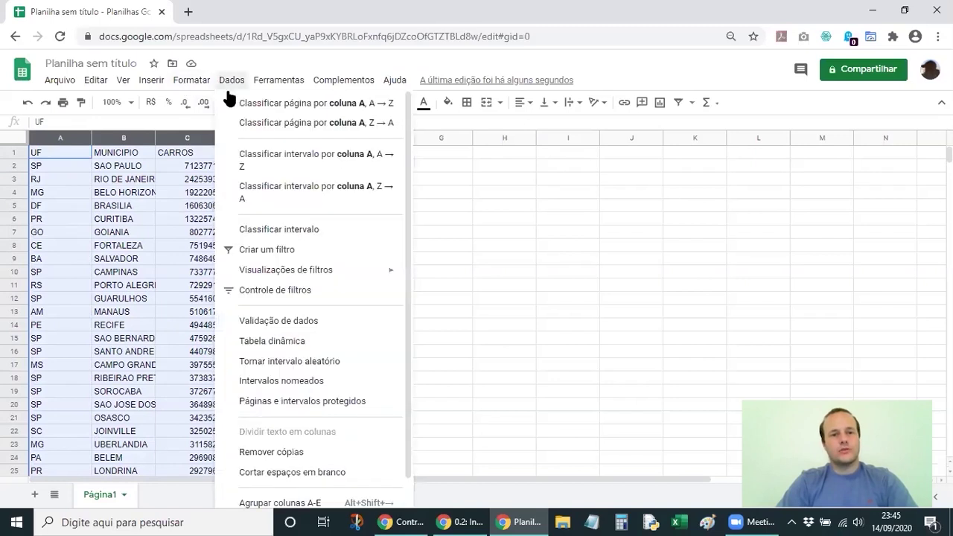
pyautogui.click(261, 230)
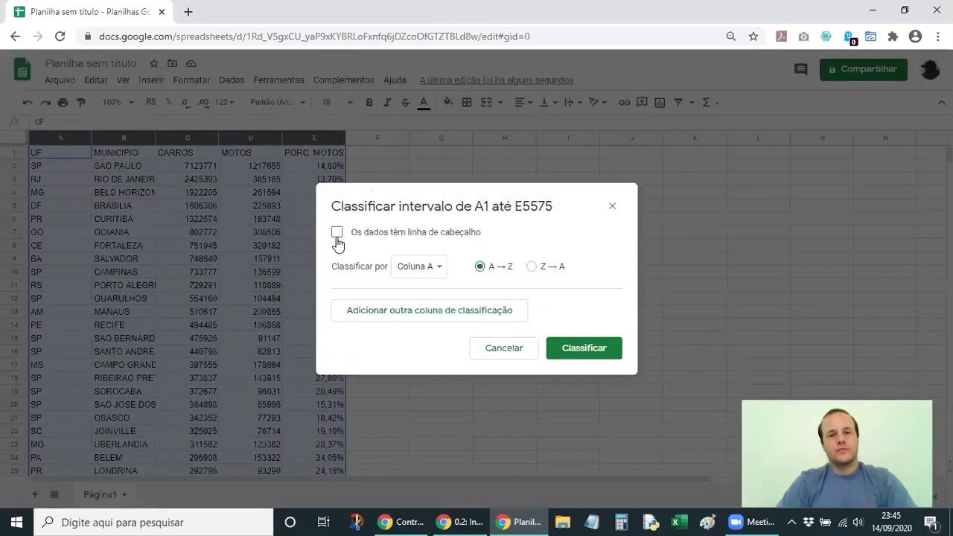
pyautogui.click(337, 232)
pyautogui.click(406, 268)
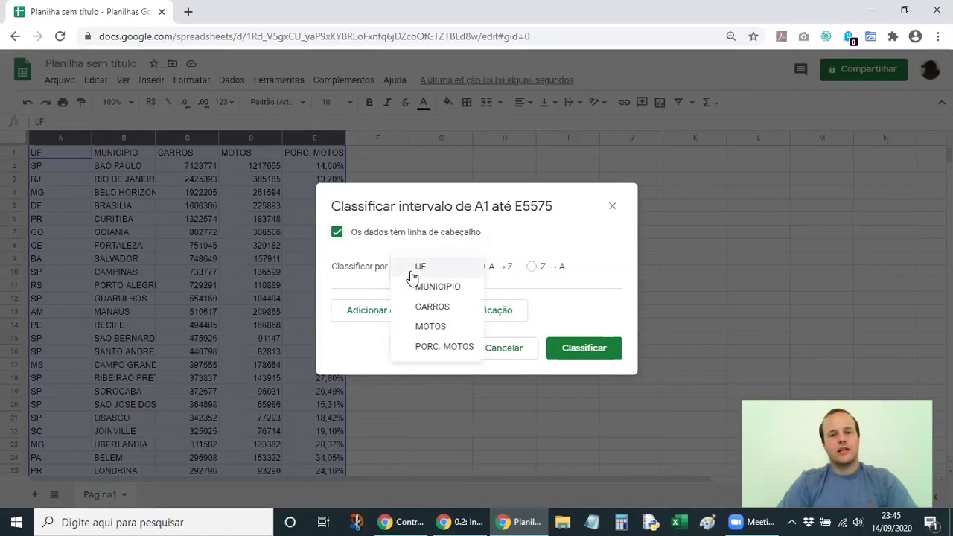
pyautogui.click(446, 348)
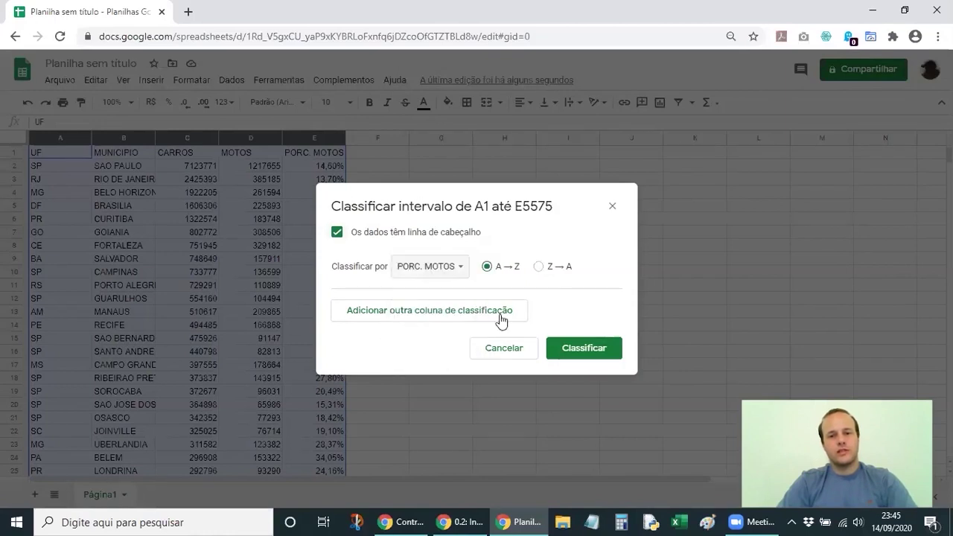
pyautogui.click(539, 267)
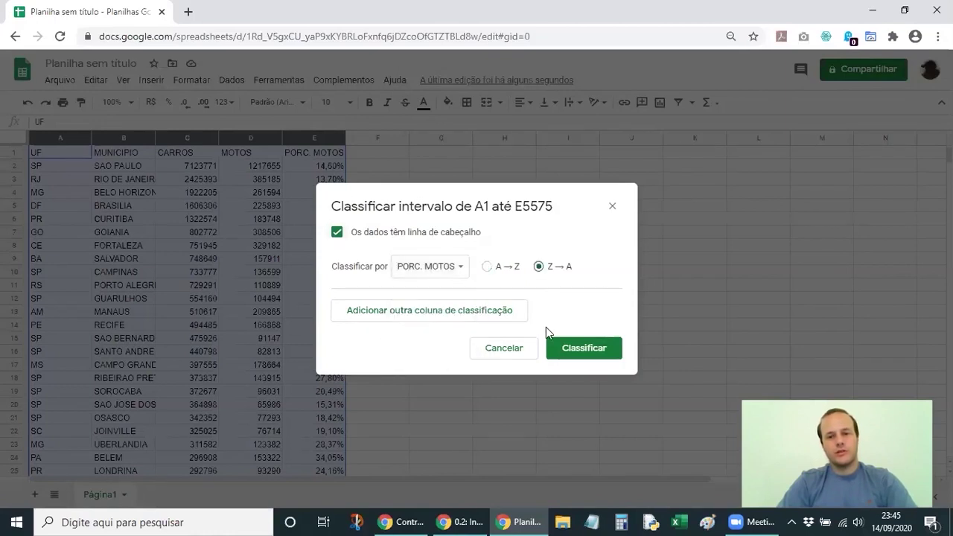
pyautogui.click(584, 356)
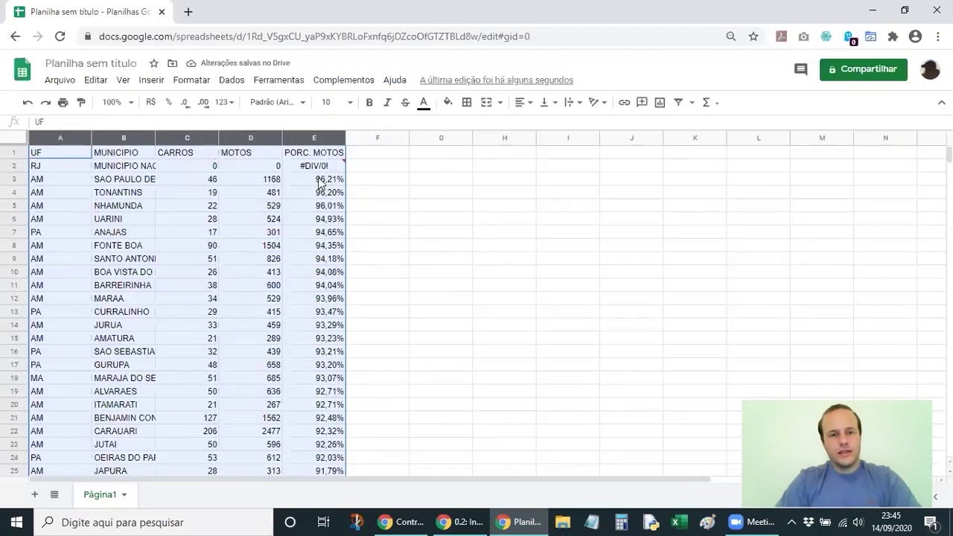
# - Inspect the cells of the RJ row MUNICIPIO NAO INFORMADO and delete that row, row 2
pyautogui.click(311, 167)
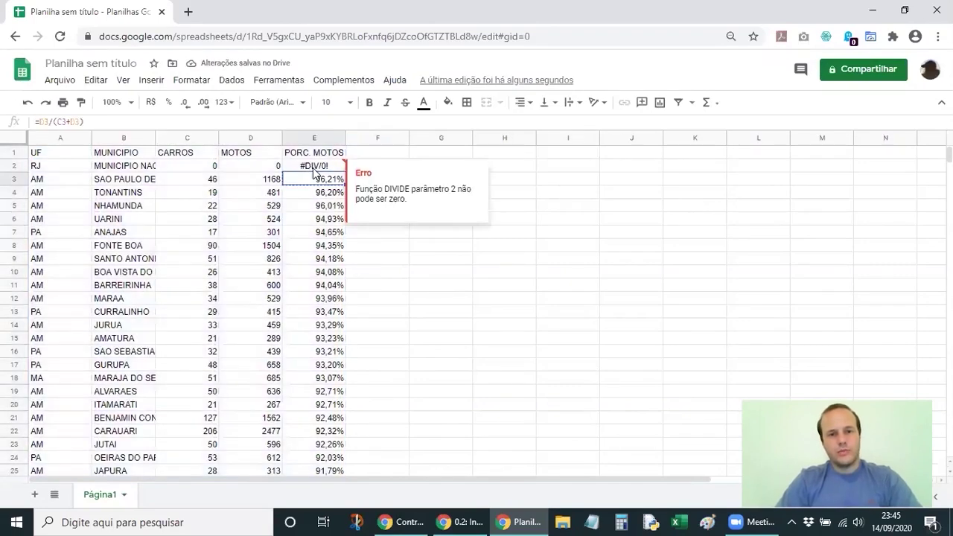
pyautogui.click(46, 166)
pyautogui.click(144, 171)
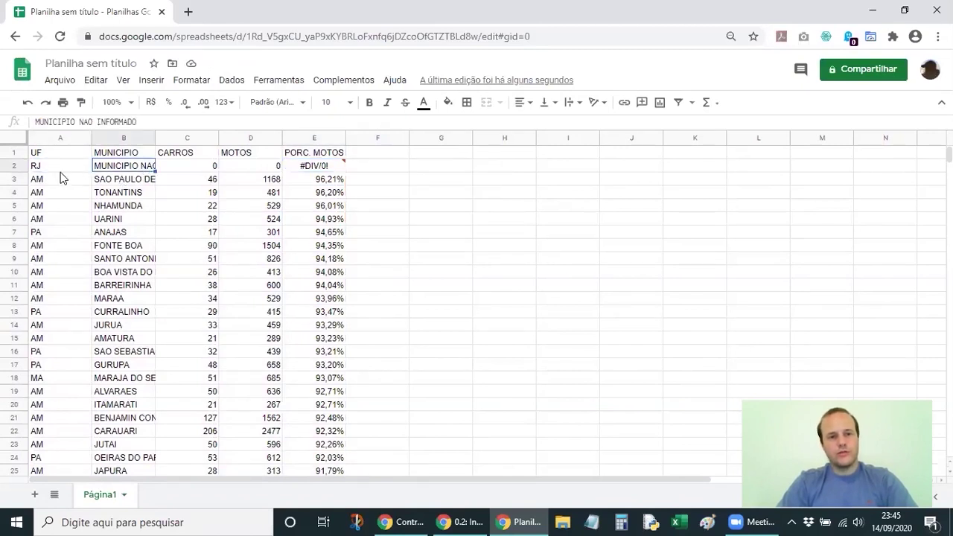
pyautogui.click(191, 166)
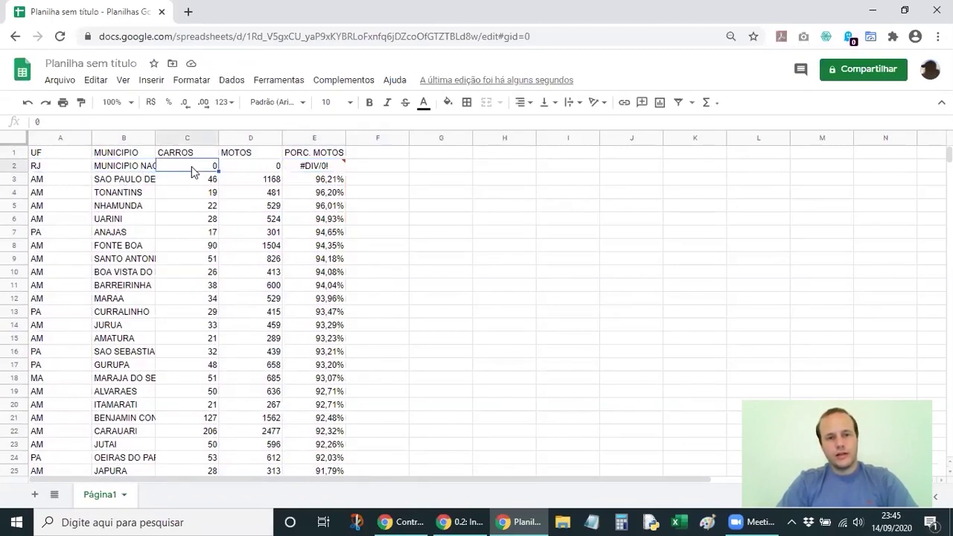
pyautogui.click(267, 170)
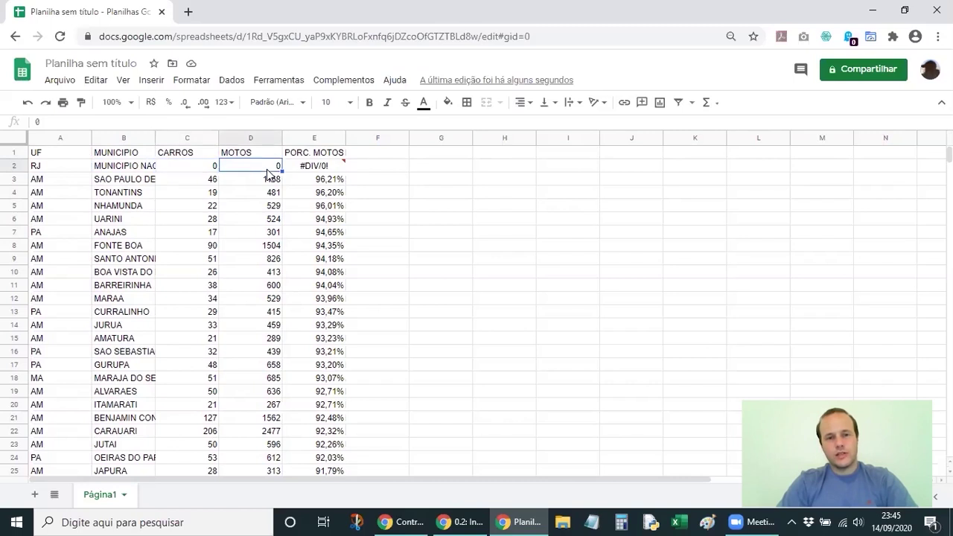
pyautogui.click(9, 165)
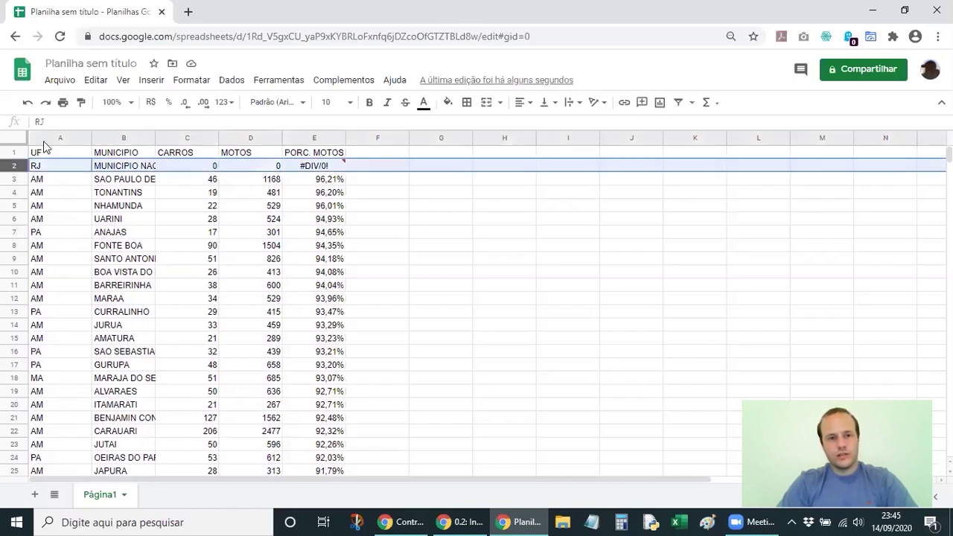
pyautogui.click(96, 79)
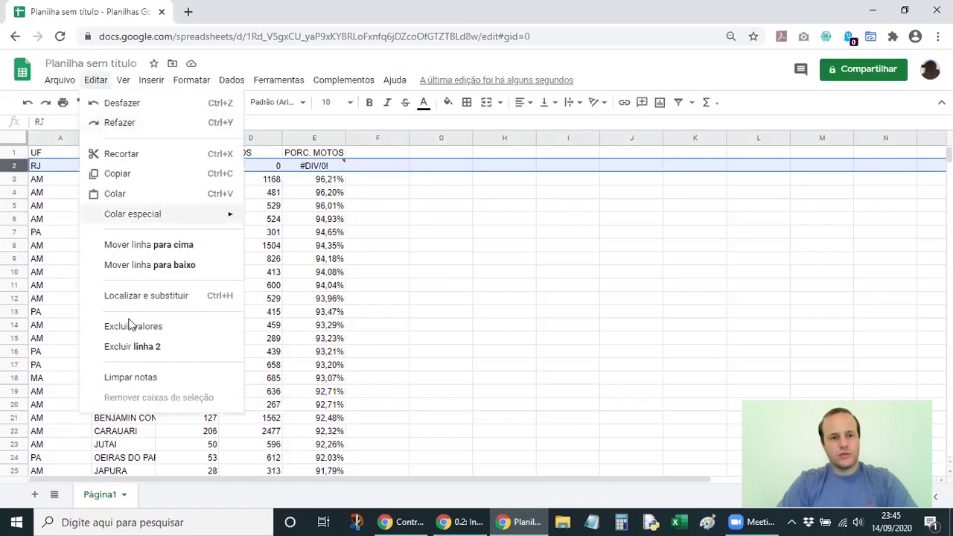
pyautogui.click(134, 346)
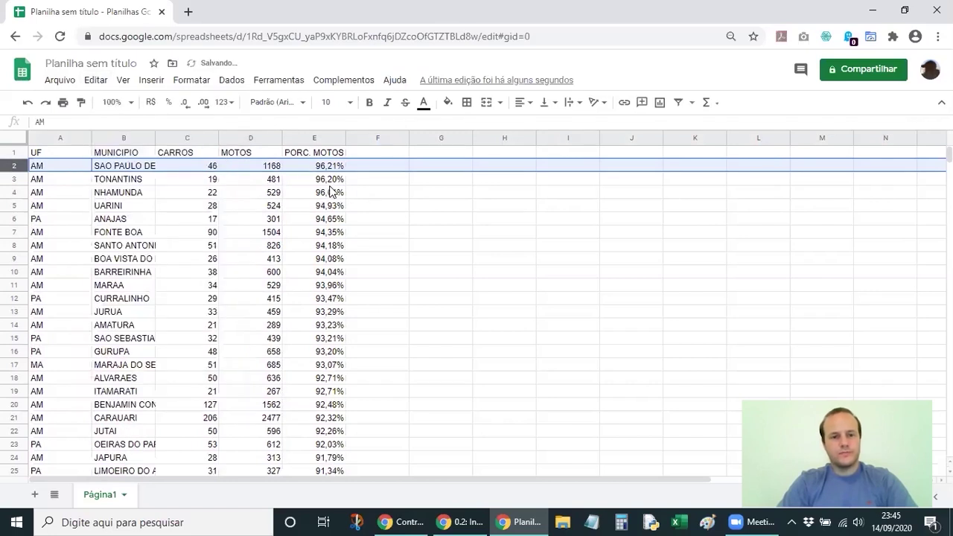
# - Examine the state, municipality name and PORC. MOTOS value of the top-ranked rows of the sorted table
pyautogui.click(331, 182)
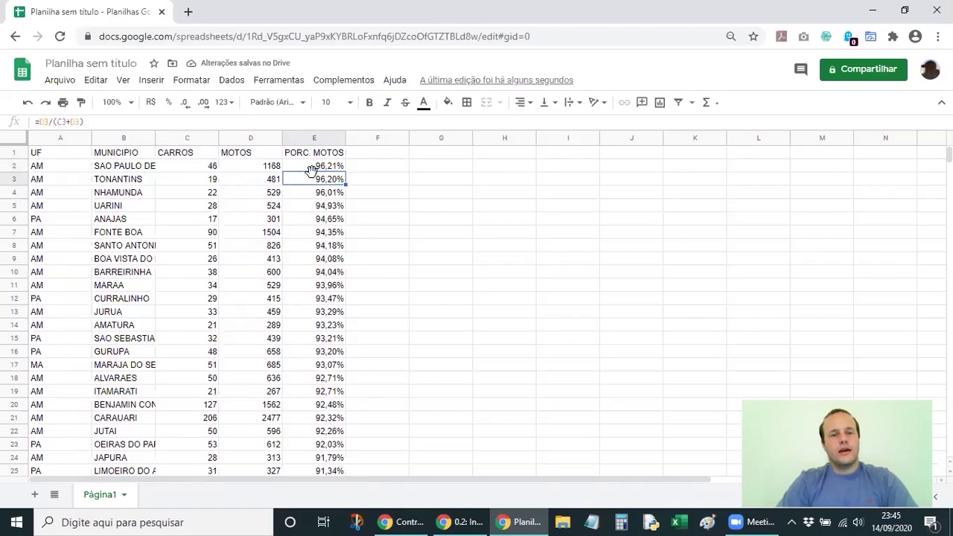
pyautogui.click(135, 171)
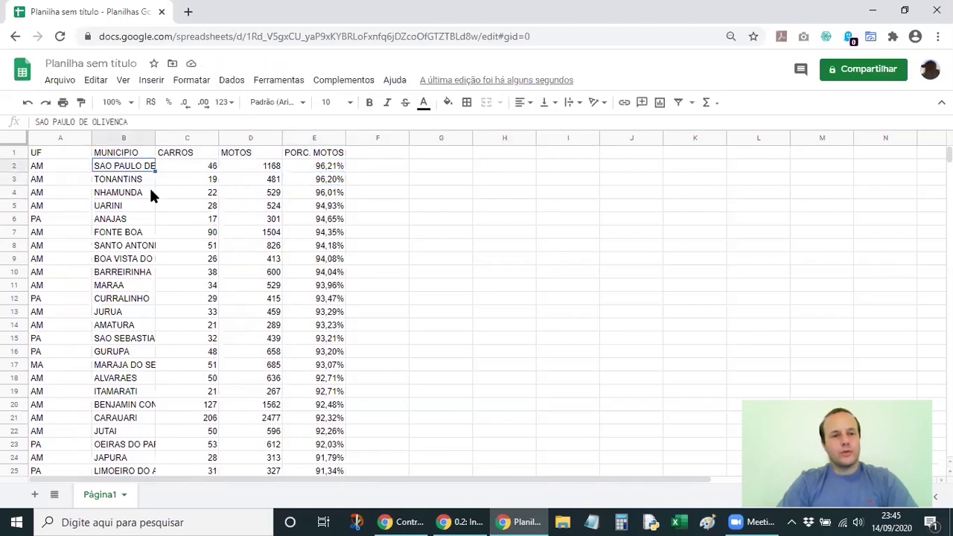
pyautogui.click(66, 164)
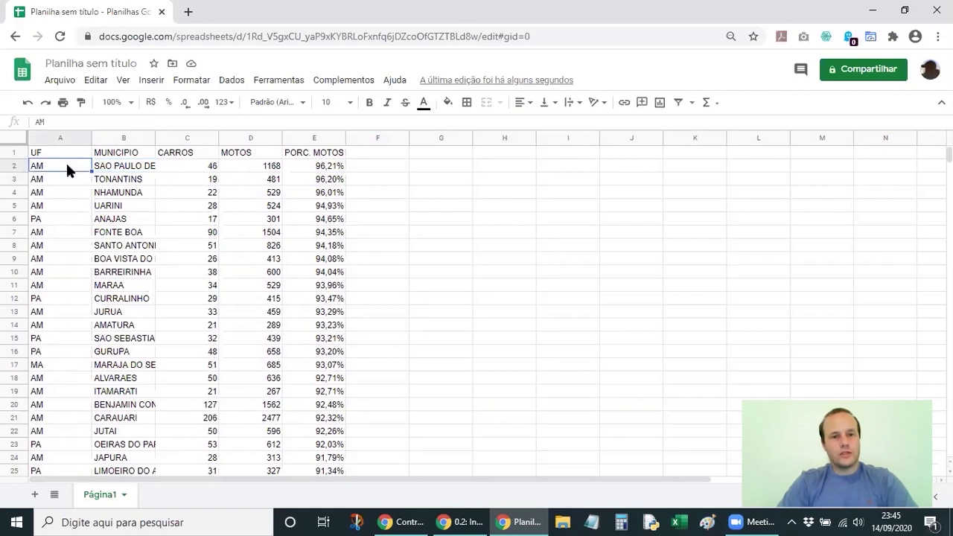
pyautogui.click(332, 167)
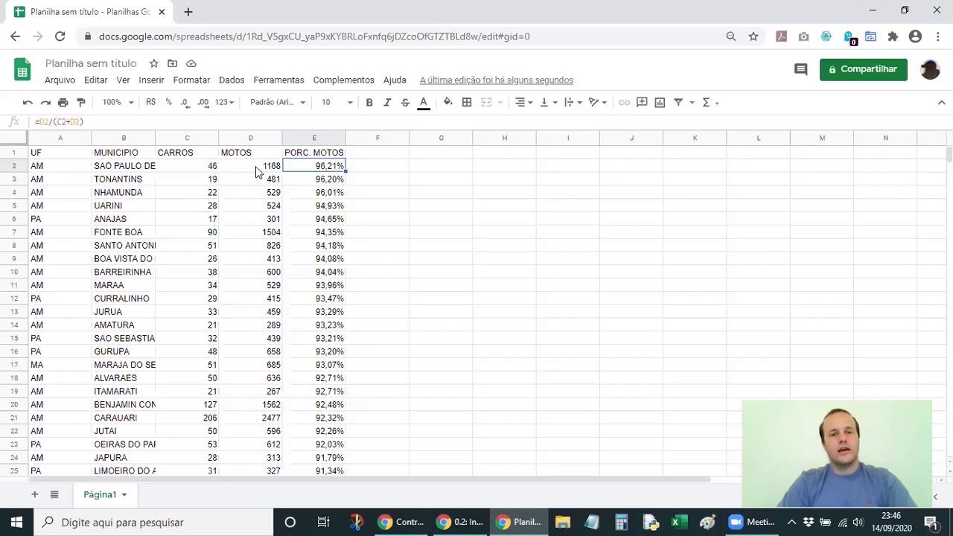
pyautogui.click(144, 170)
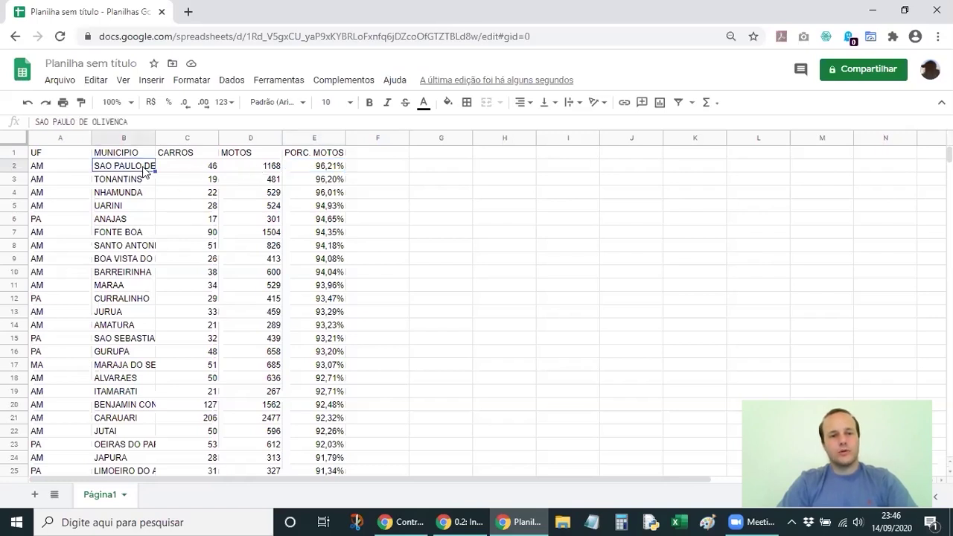
pyautogui.click(333, 169)
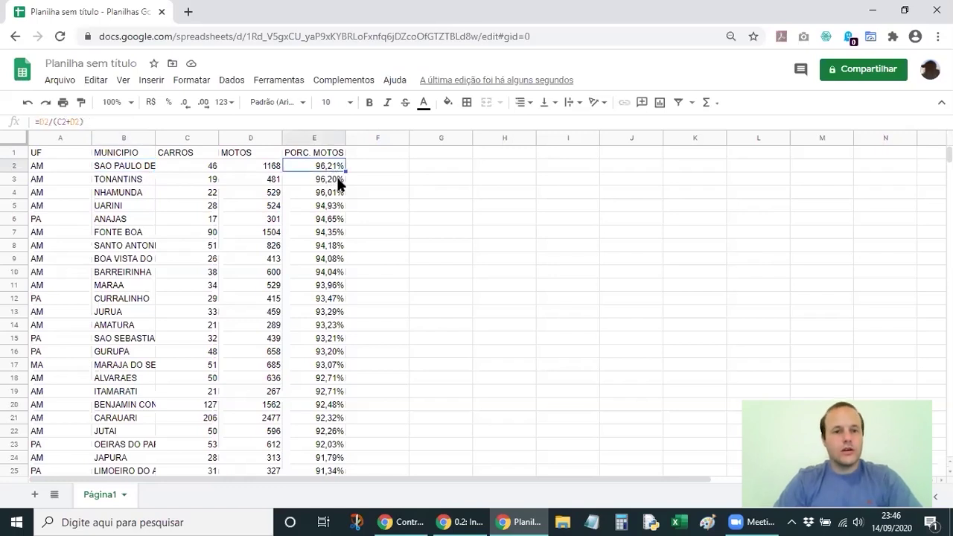